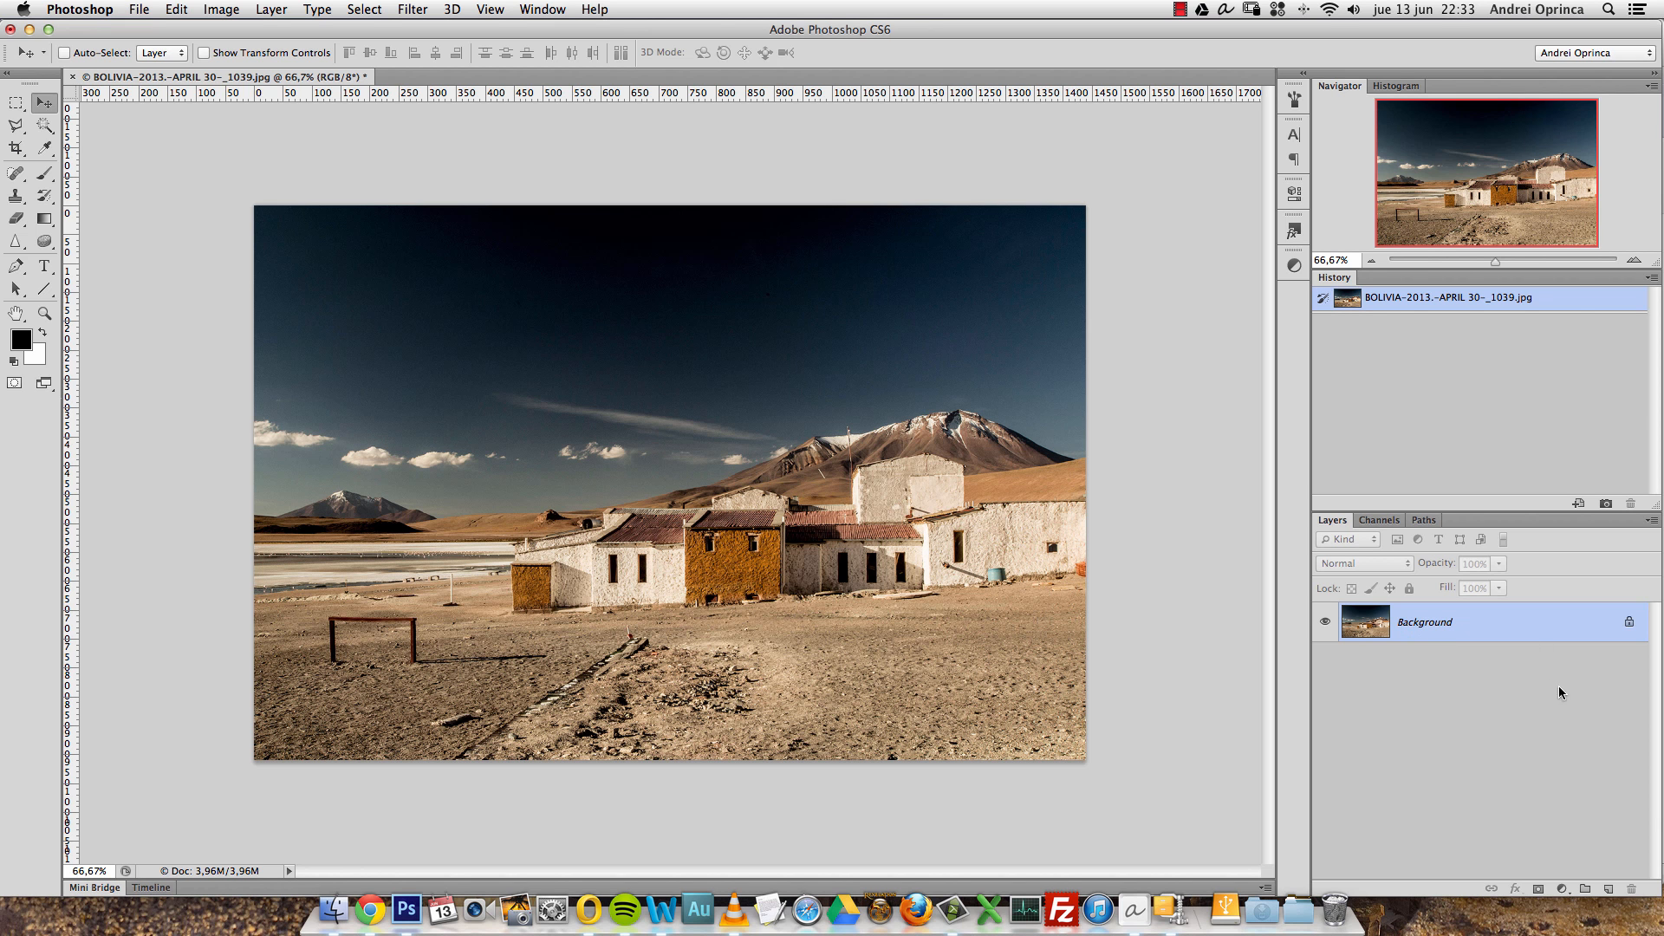
Step: Add a new layer above the background and name it "fix"
{"action": "left_click", "coordinate": [1610, 888]}
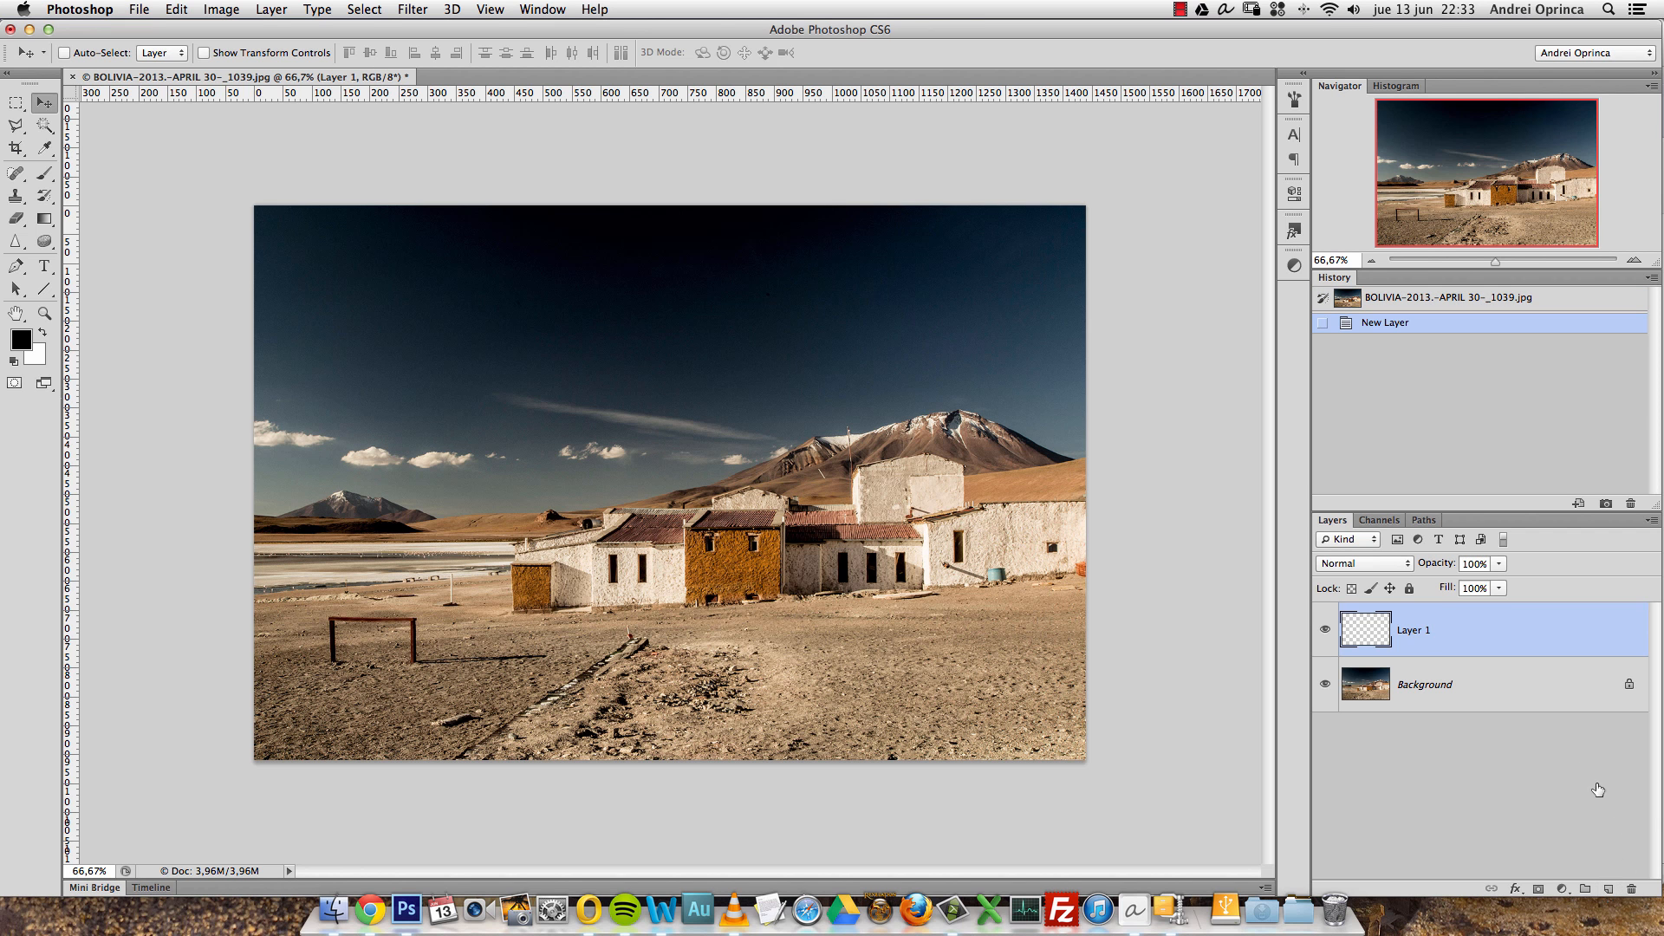
{"action": "double_click", "coordinate": [1408, 631]}
{"action": "type", "text": "fix"}
{"action": "key", "text": "Return"}
Step: Choose the Brush tool with both opacity and flow at 100%
{"action": "left_click", "coordinate": [50, 178]}
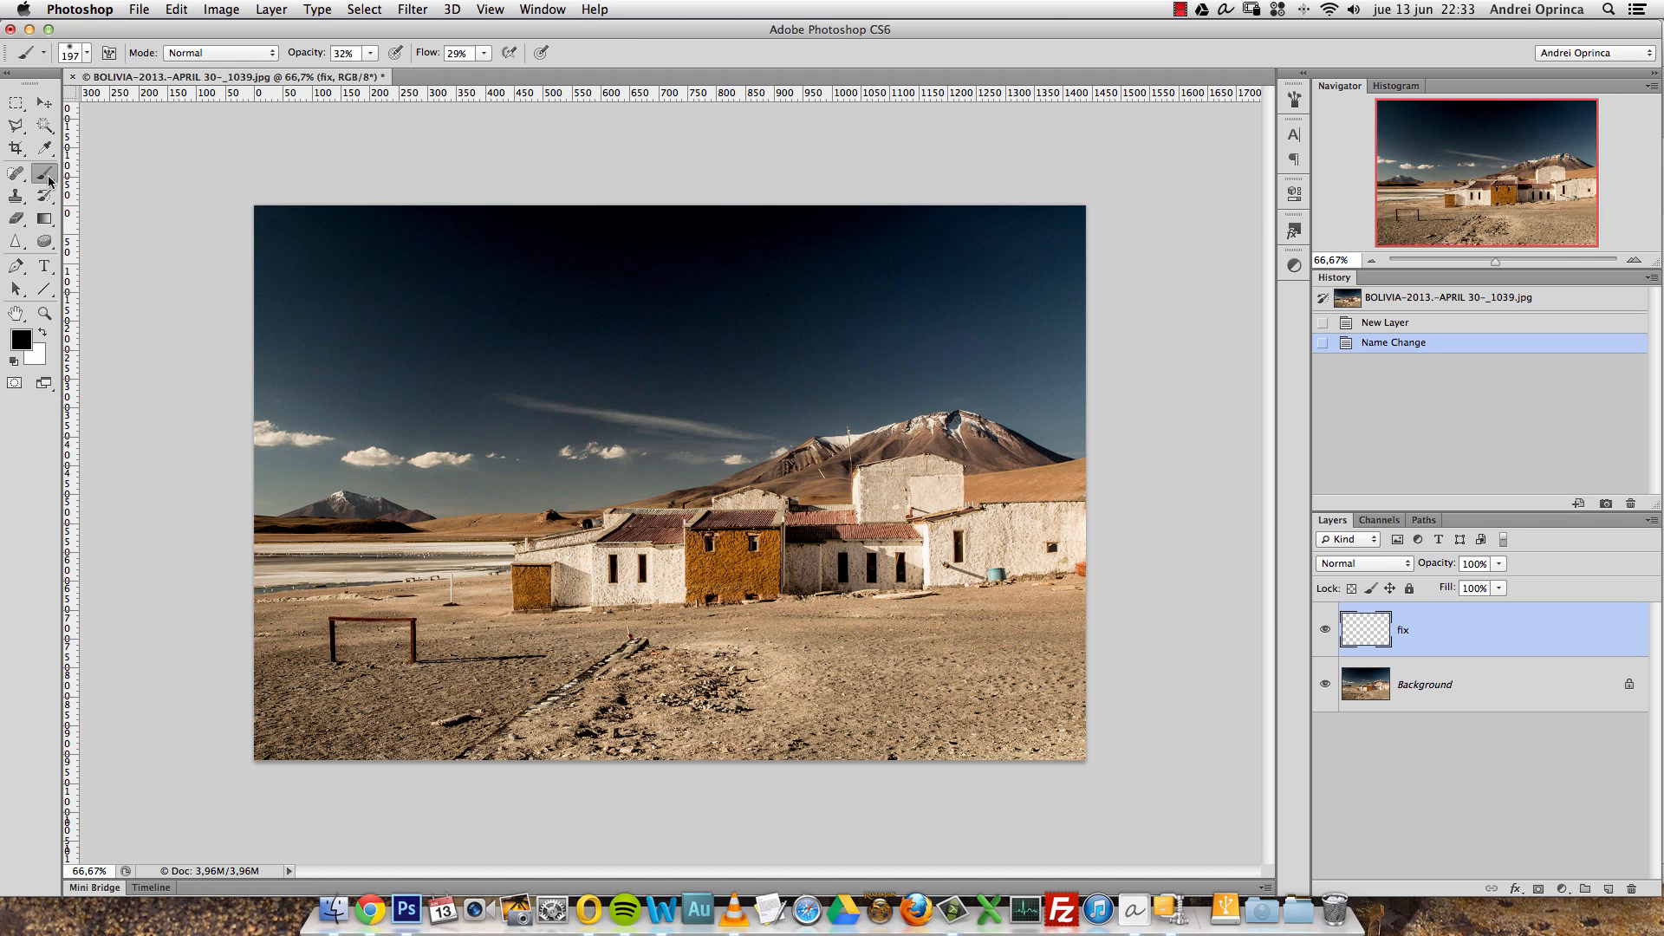
{"action": "left_click", "coordinate": [370, 53]}
{"action": "left_click_drag", "start_coordinate": [371, 71], "coordinate": [1417, 628]}
{"action": "left_click", "coordinate": [483, 53]}
Step: Set the soft brush to about 1200 px and sample the lighter blue of the sky just above the mountain
{"action": "left_click", "coordinate": [1372, 261]}
{"action": "left_click", "coordinate": [1371, 261]}
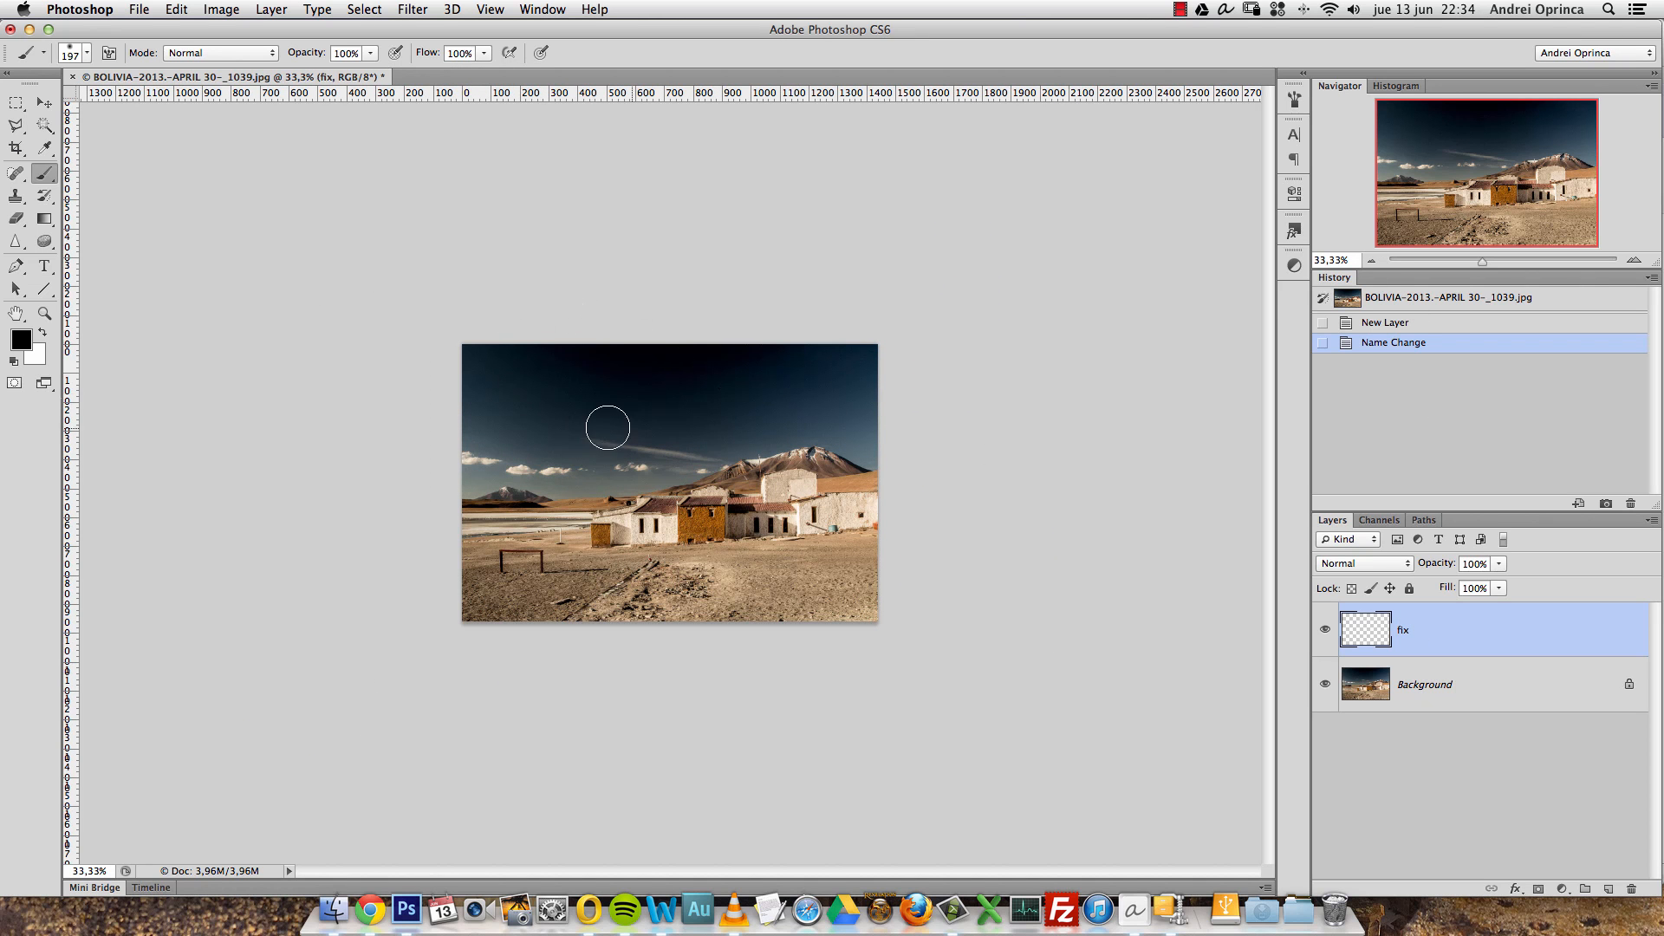
{"action": "right_click", "coordinate": [739, 404]}
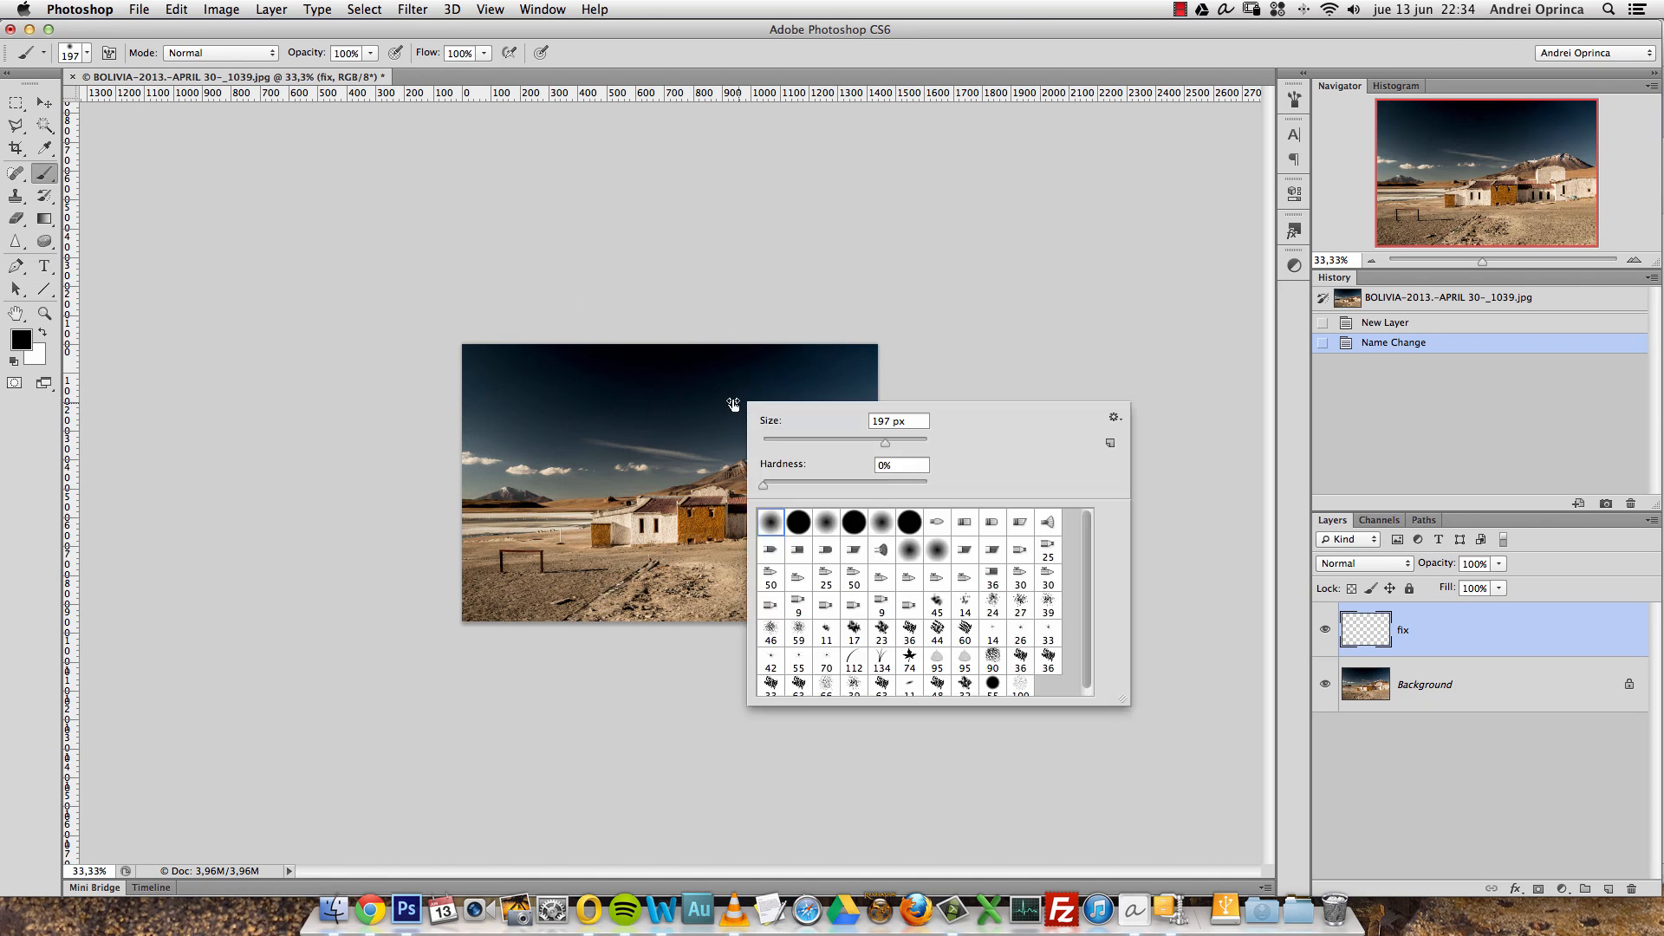
{"action": "left_click_drag", "start_coordinate": [900, 443], "coordinate": [908, 443]}
{"action": "type", "text": "1200"}
{"action": "key", "text": "Return"}
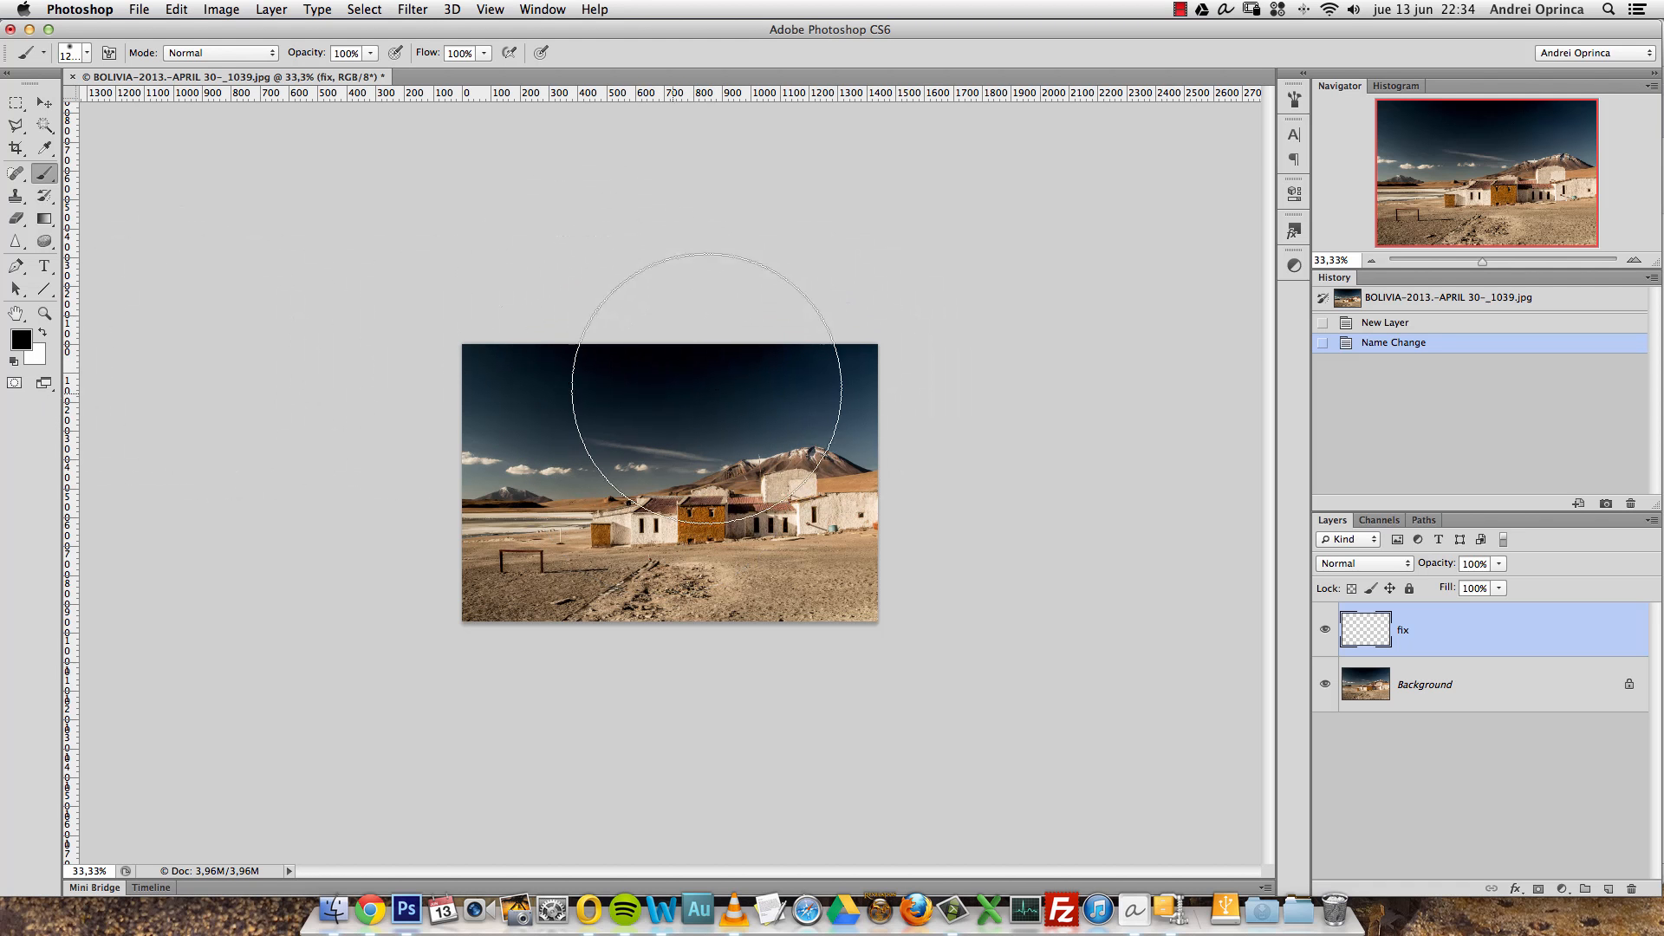
{"action": "left_click", "coordinate": [834, 415], "text": "alt"}
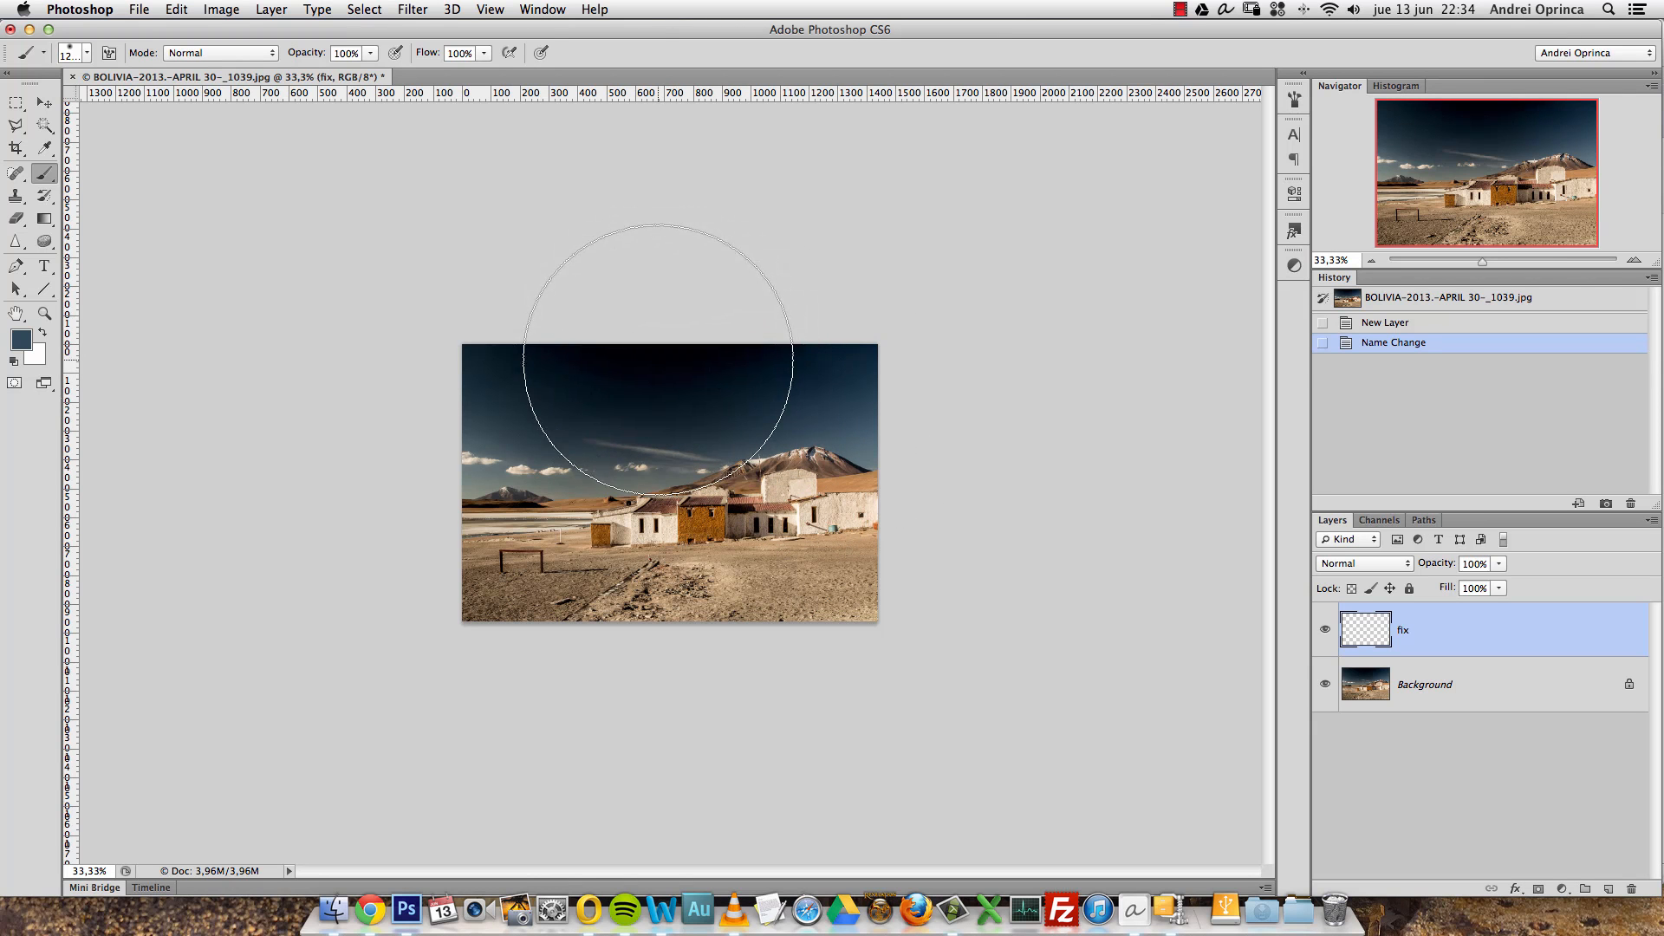
Step: Enlarge the brush and paint one big dab of the sampled blue over the dark upper centre of the sky
{"action": "left_click_drag", "start_coordinate": [653, 346], "coordinate": [679, 372]}
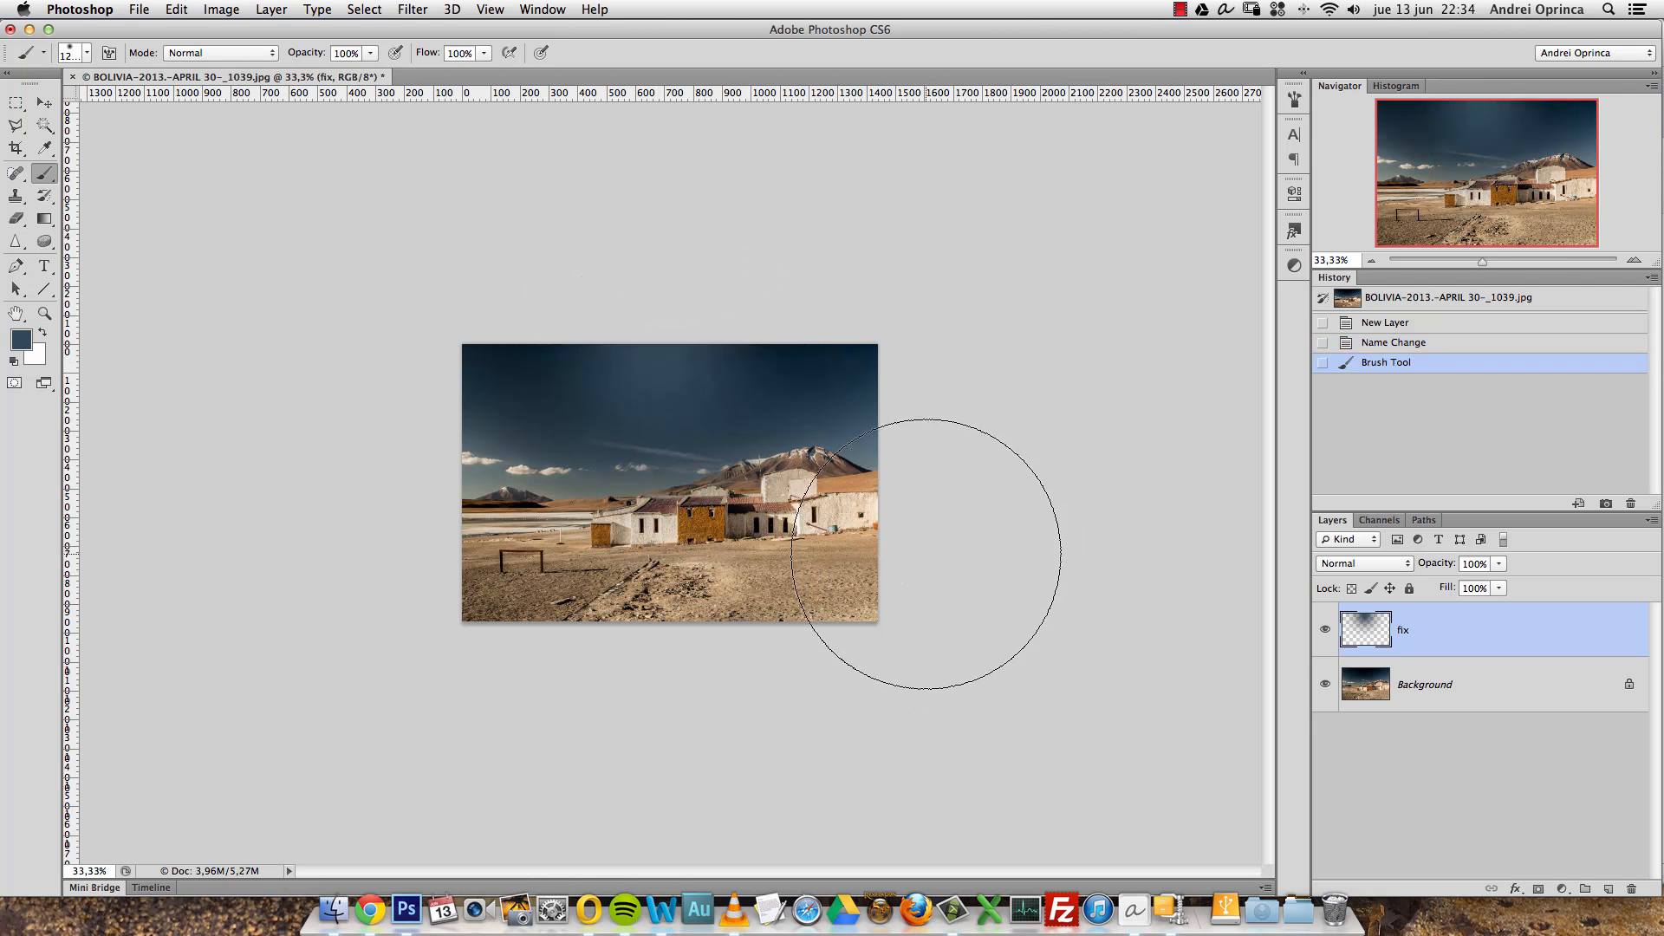
{"action": "key", "text": "super+z"}
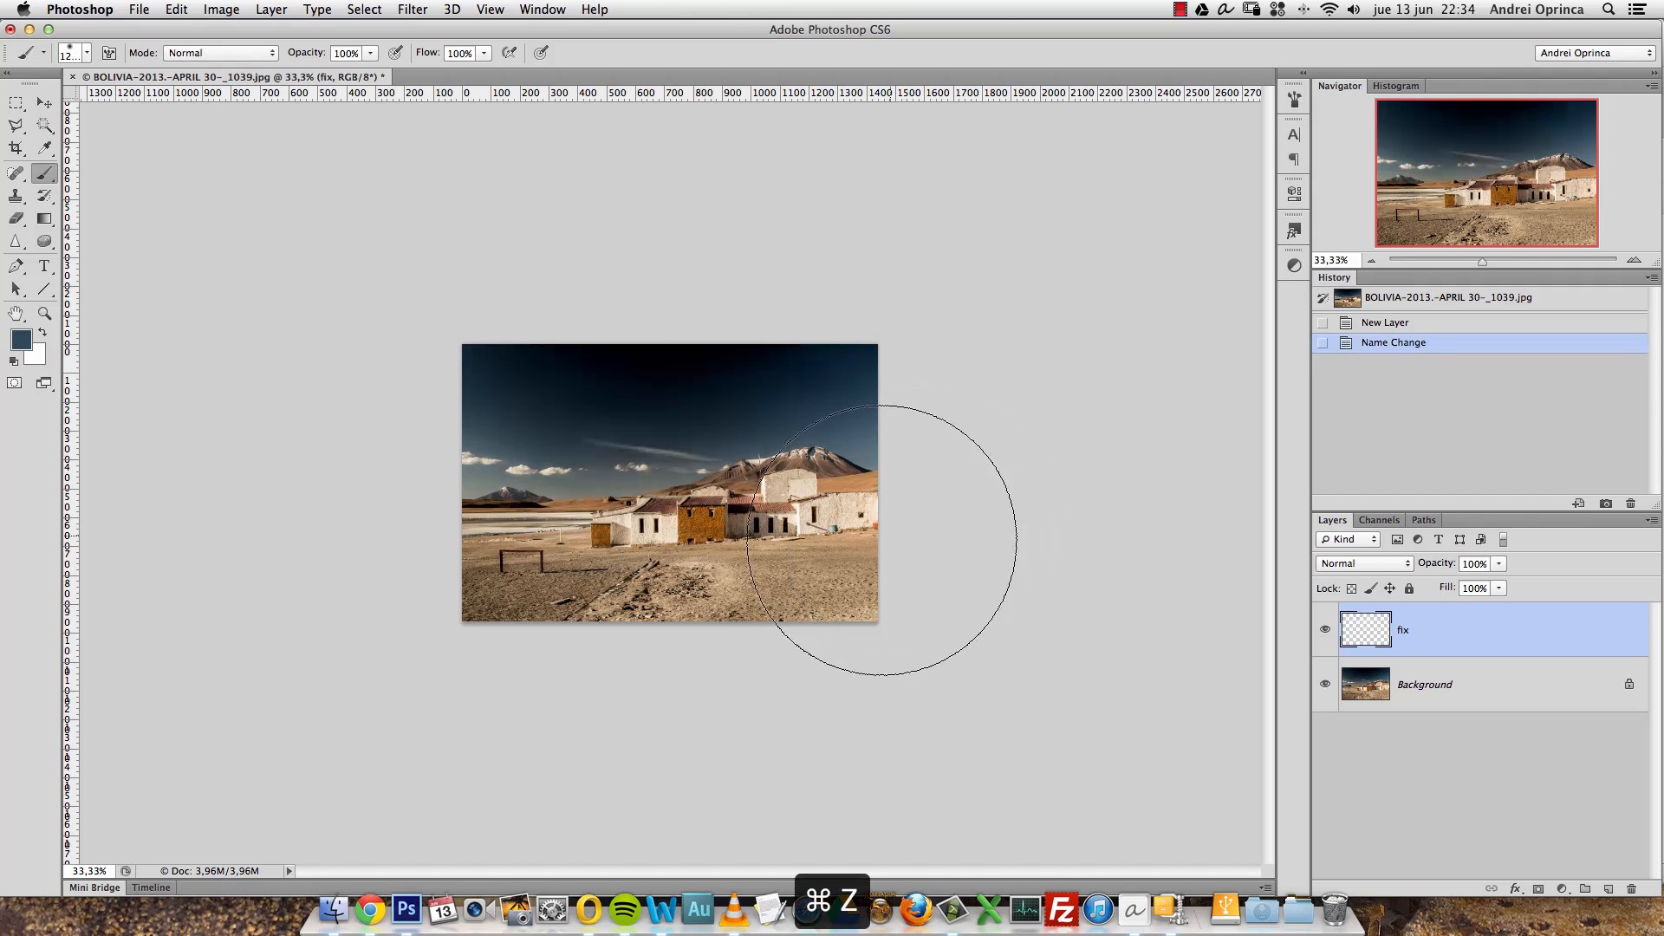
{"action": "right_click", "coordinate": [720, 400]}
{"action": "left_click_drag", "start_coordinate": [718, 474], "coordinate": [748, 480]}
{"action": "left_click_drag", "start_coordinate": [867, 436], "coordinate": [872, 436]}
{"action": "left_click", "coordinate": [1454, 653]}
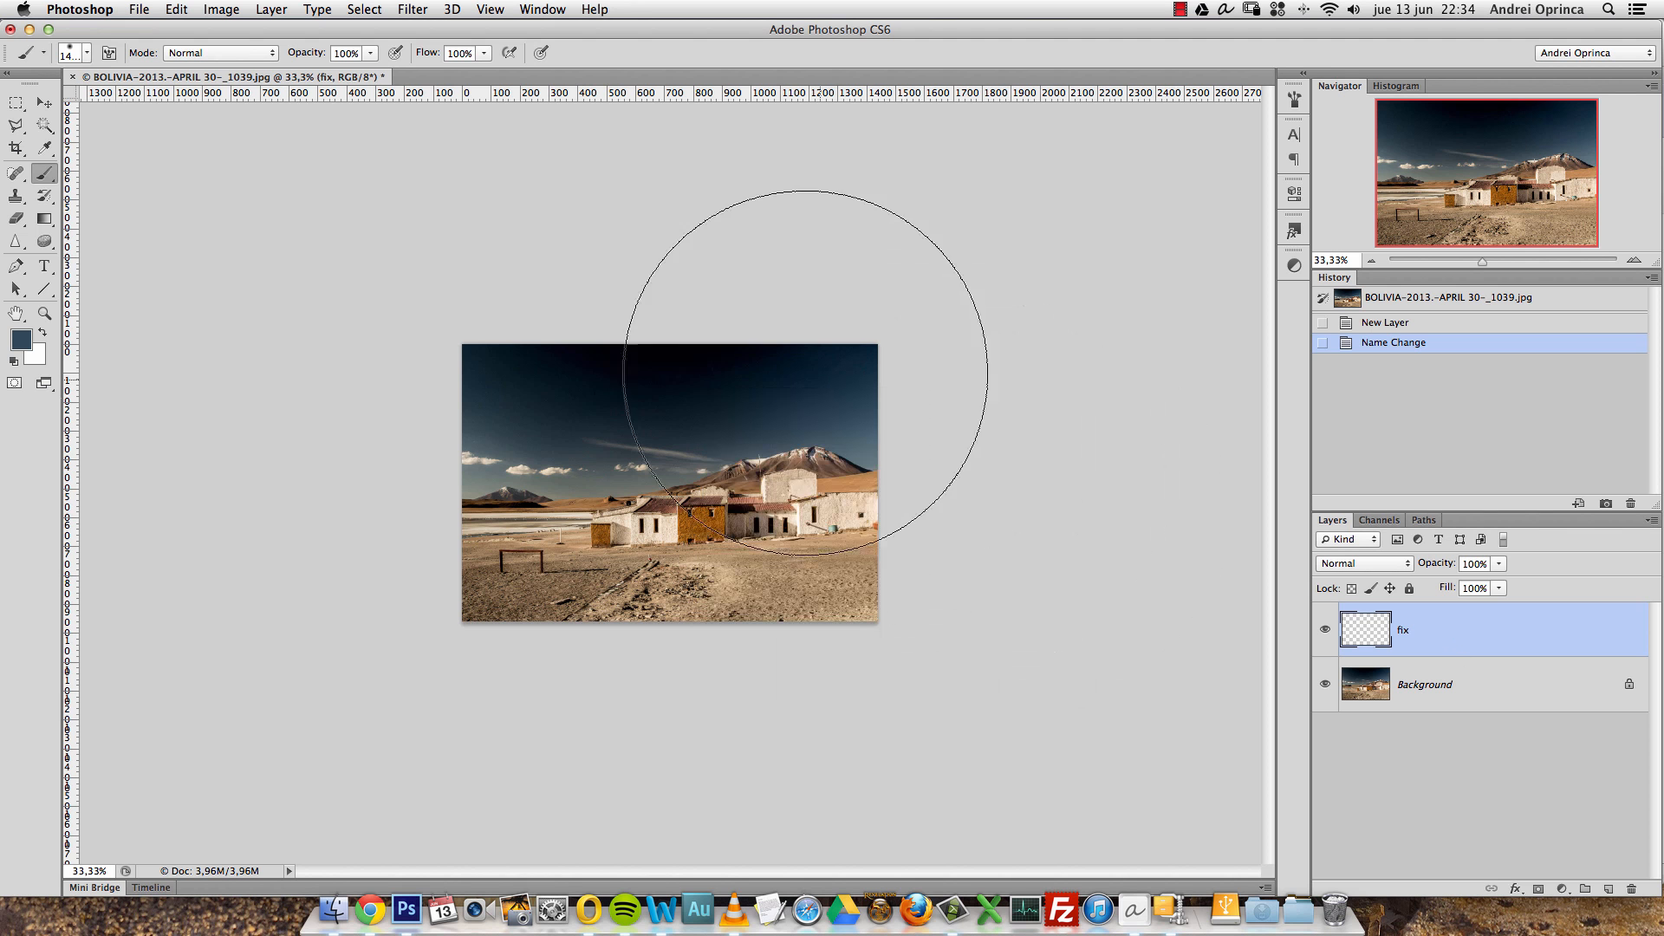
{"action": "left_click", "coordinate": [659, 360]}
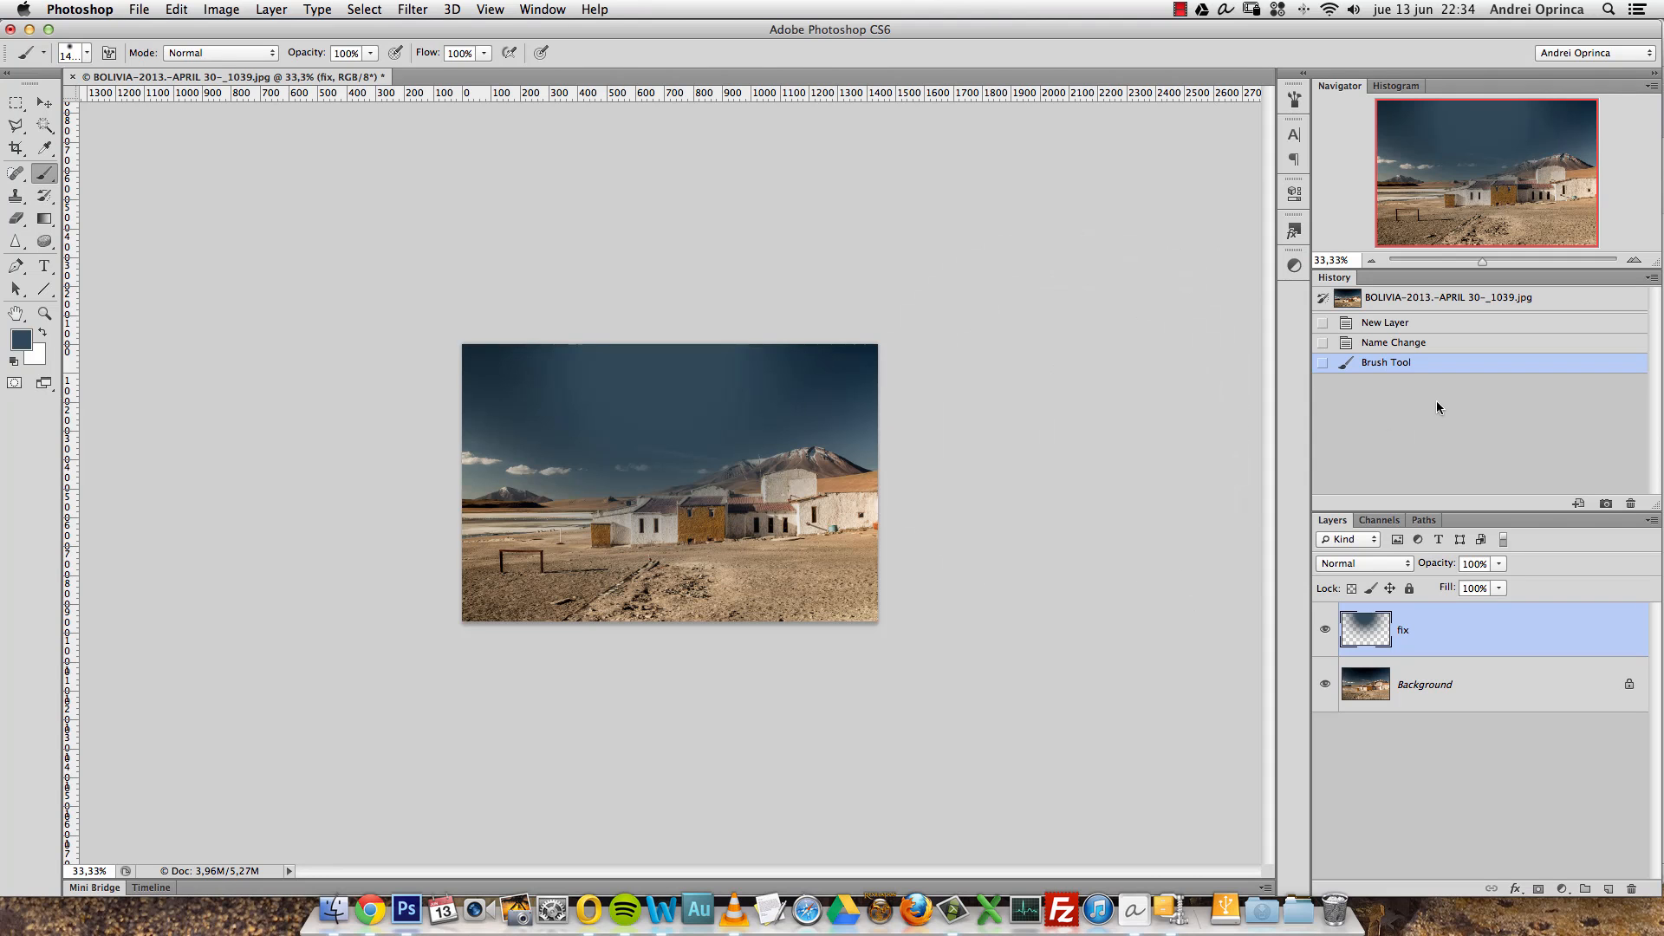
Step: Free-transform the blue dab on the fix layer to about 215% width and shift it slightly over the sky
{"action": "key", "text": "super+t"}
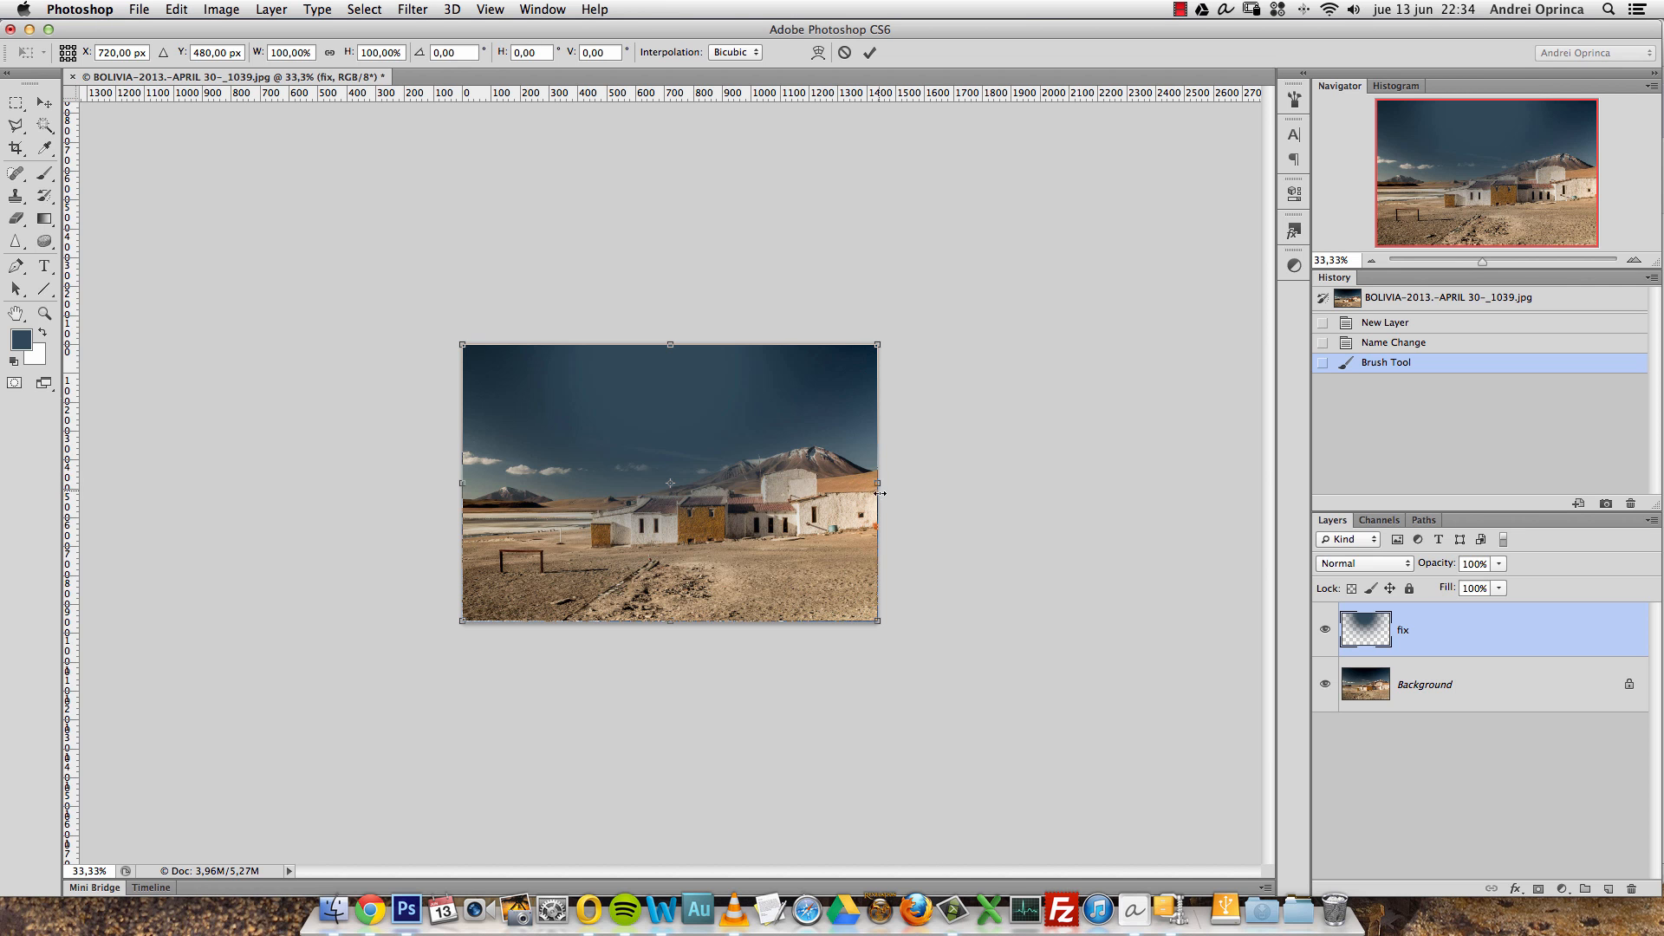
{"action": "left_click_drag", "start_coordinate": [878, 483], "coordinate": [1121, 505]}
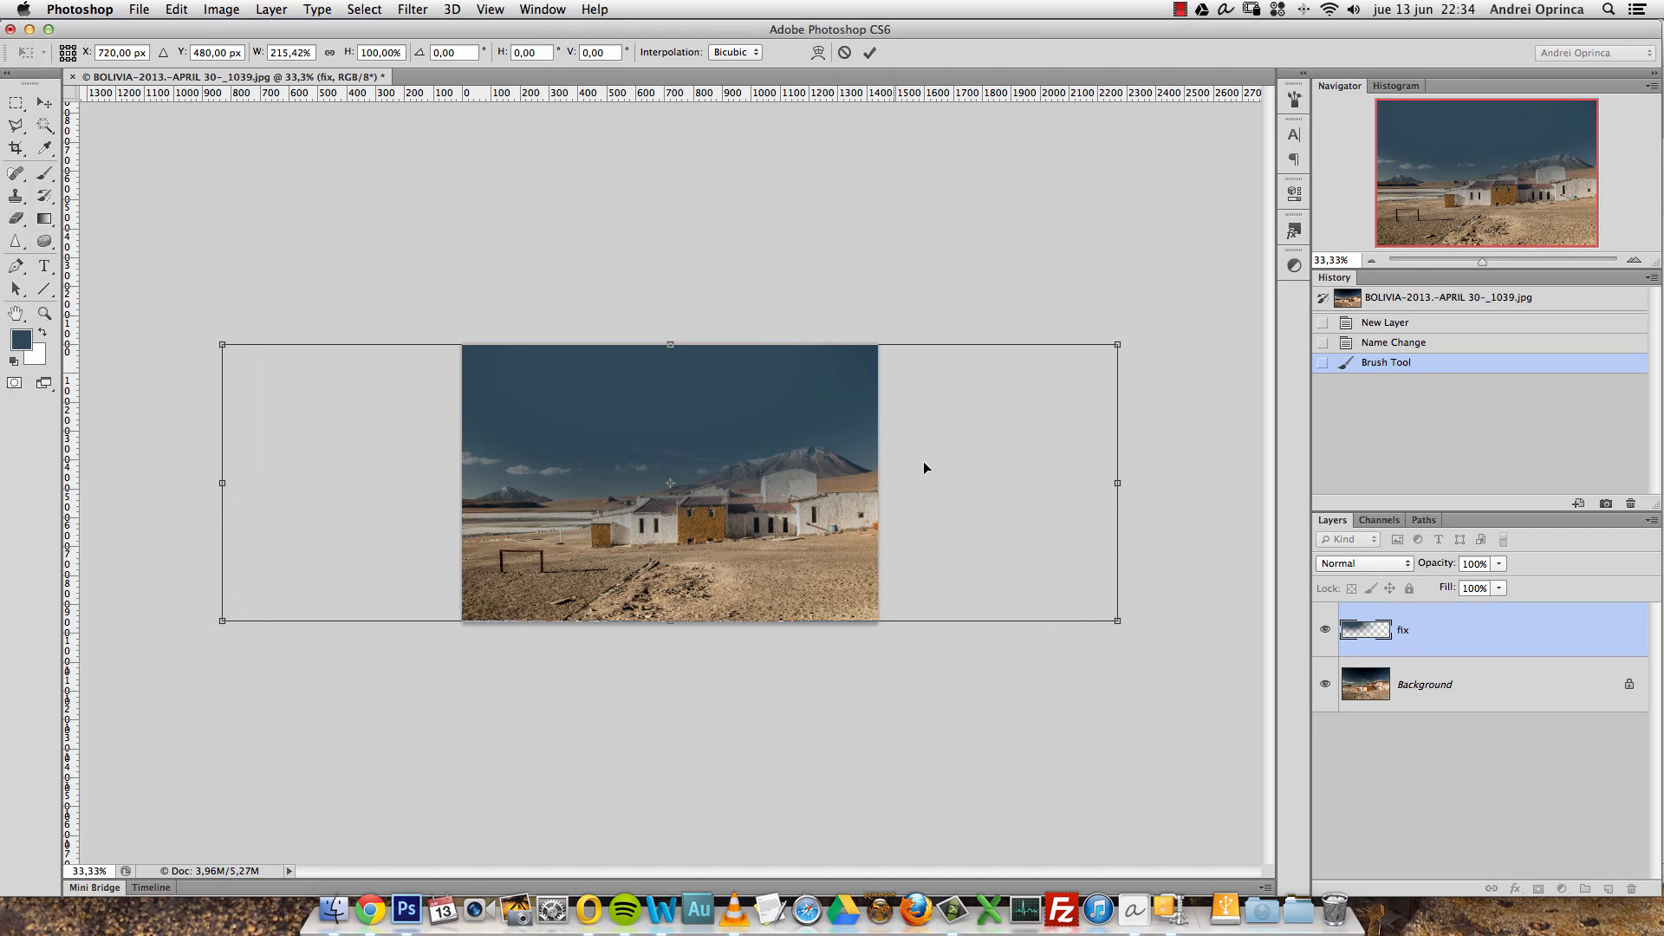
{"action": "mouse_move", "coordinate": [726, 495]}
{"action": "left_mouse_down"}
{"action": "mouse_move", "coordinate": [756, 492]}
{"action": "mouse_move", "coordinate": [742, 491]}
{"action": "left_mouse_up"}
{"action": "key", "text": "Return"}
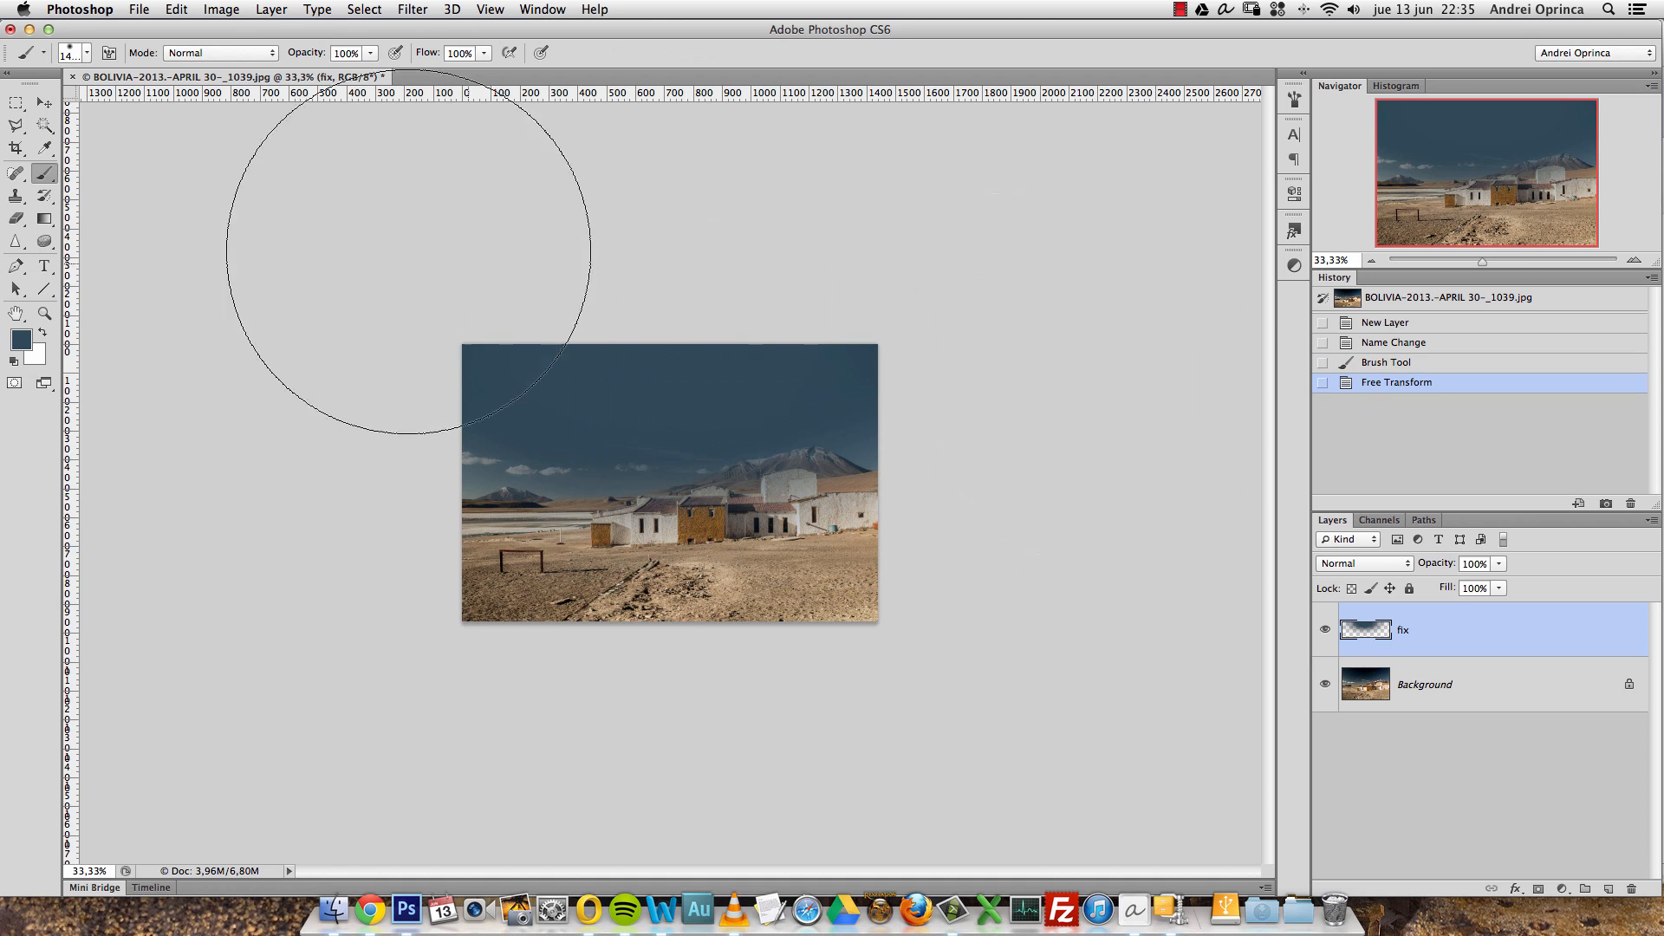
Step: Set the fix layer's blending mode to Screen
{"action": "left_click", "coordinate": [43, 103]}
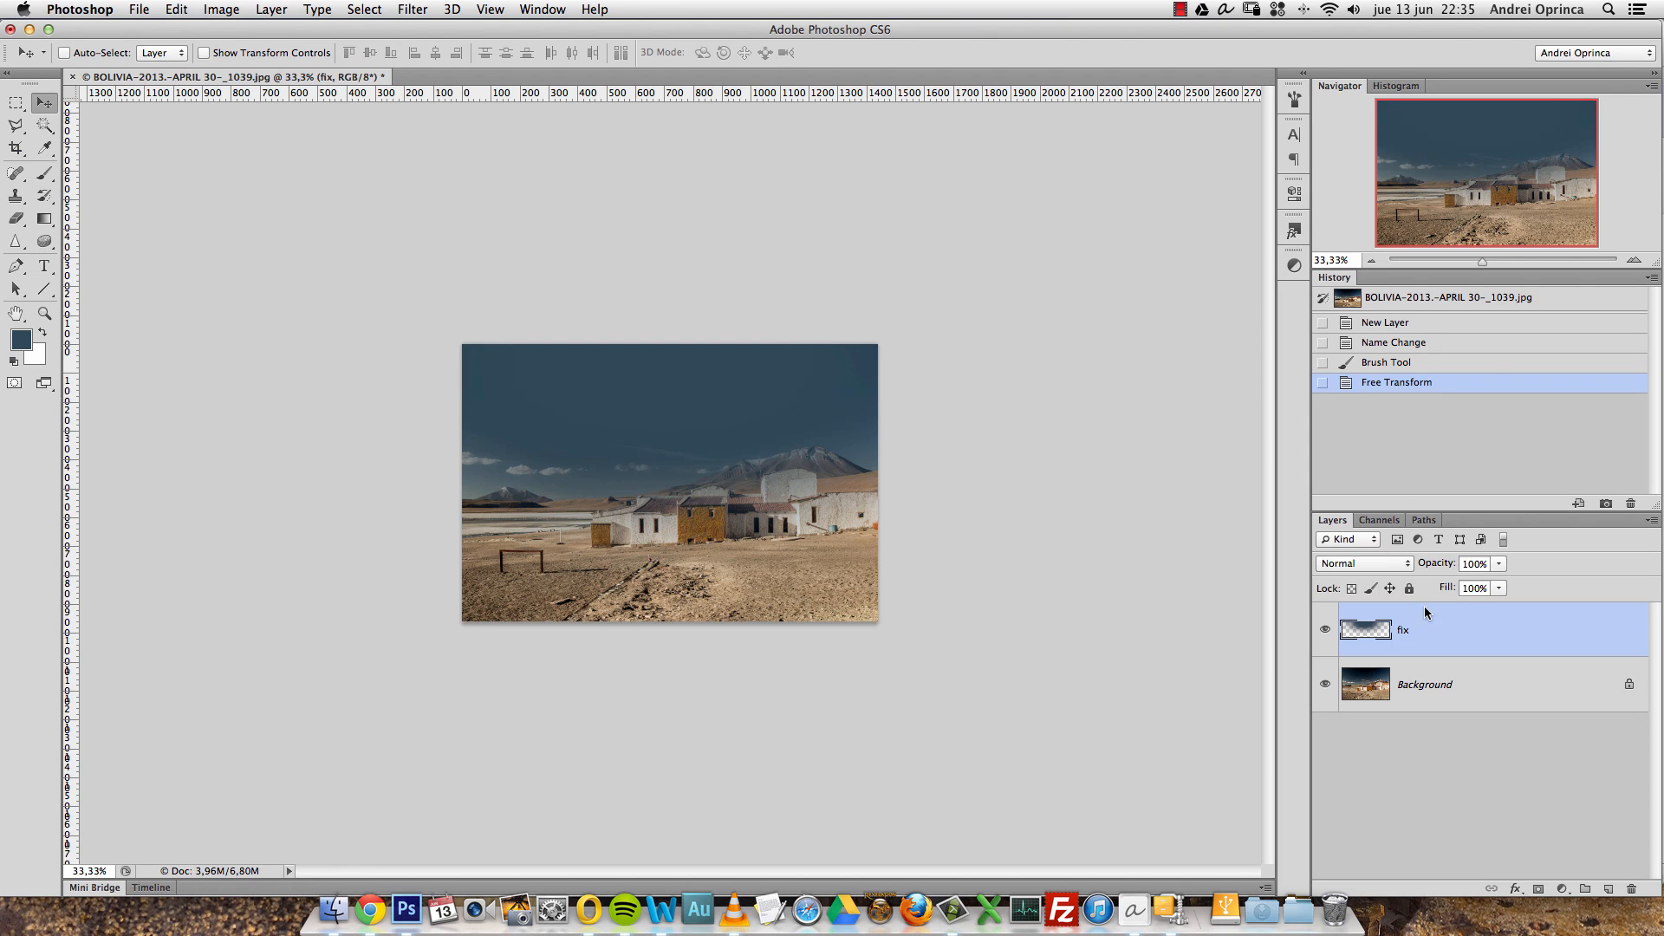
{"action": "left_click", "coordinate": [1391, 568]}
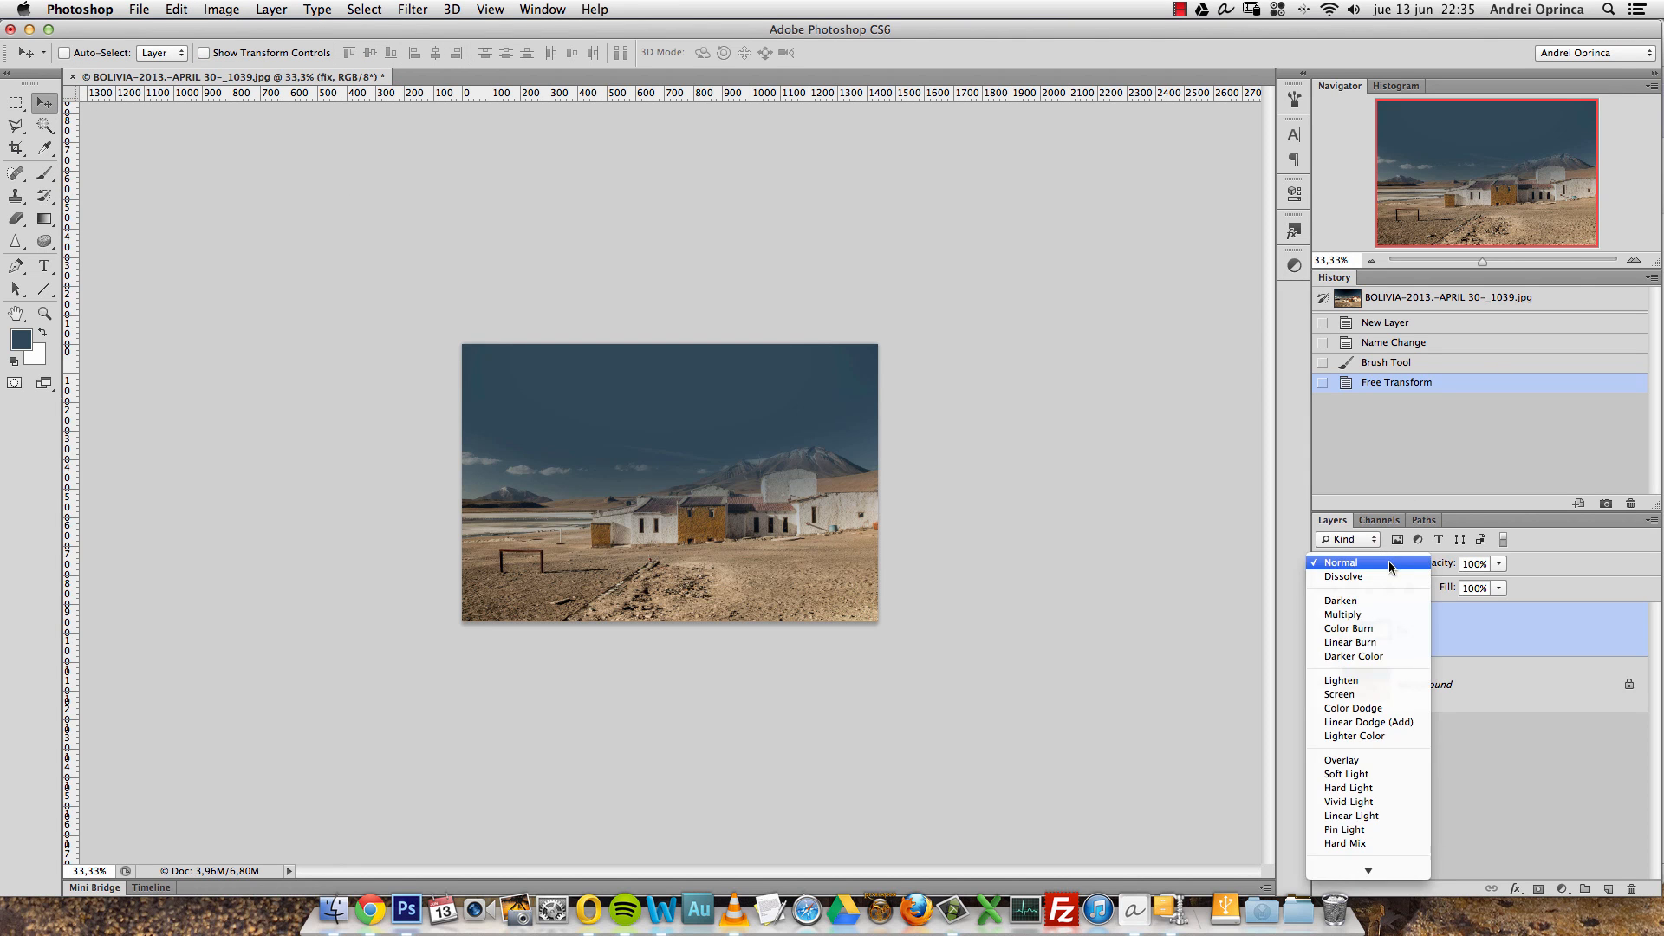
{"action": "left_click", "coordinate": [1358, 695]}
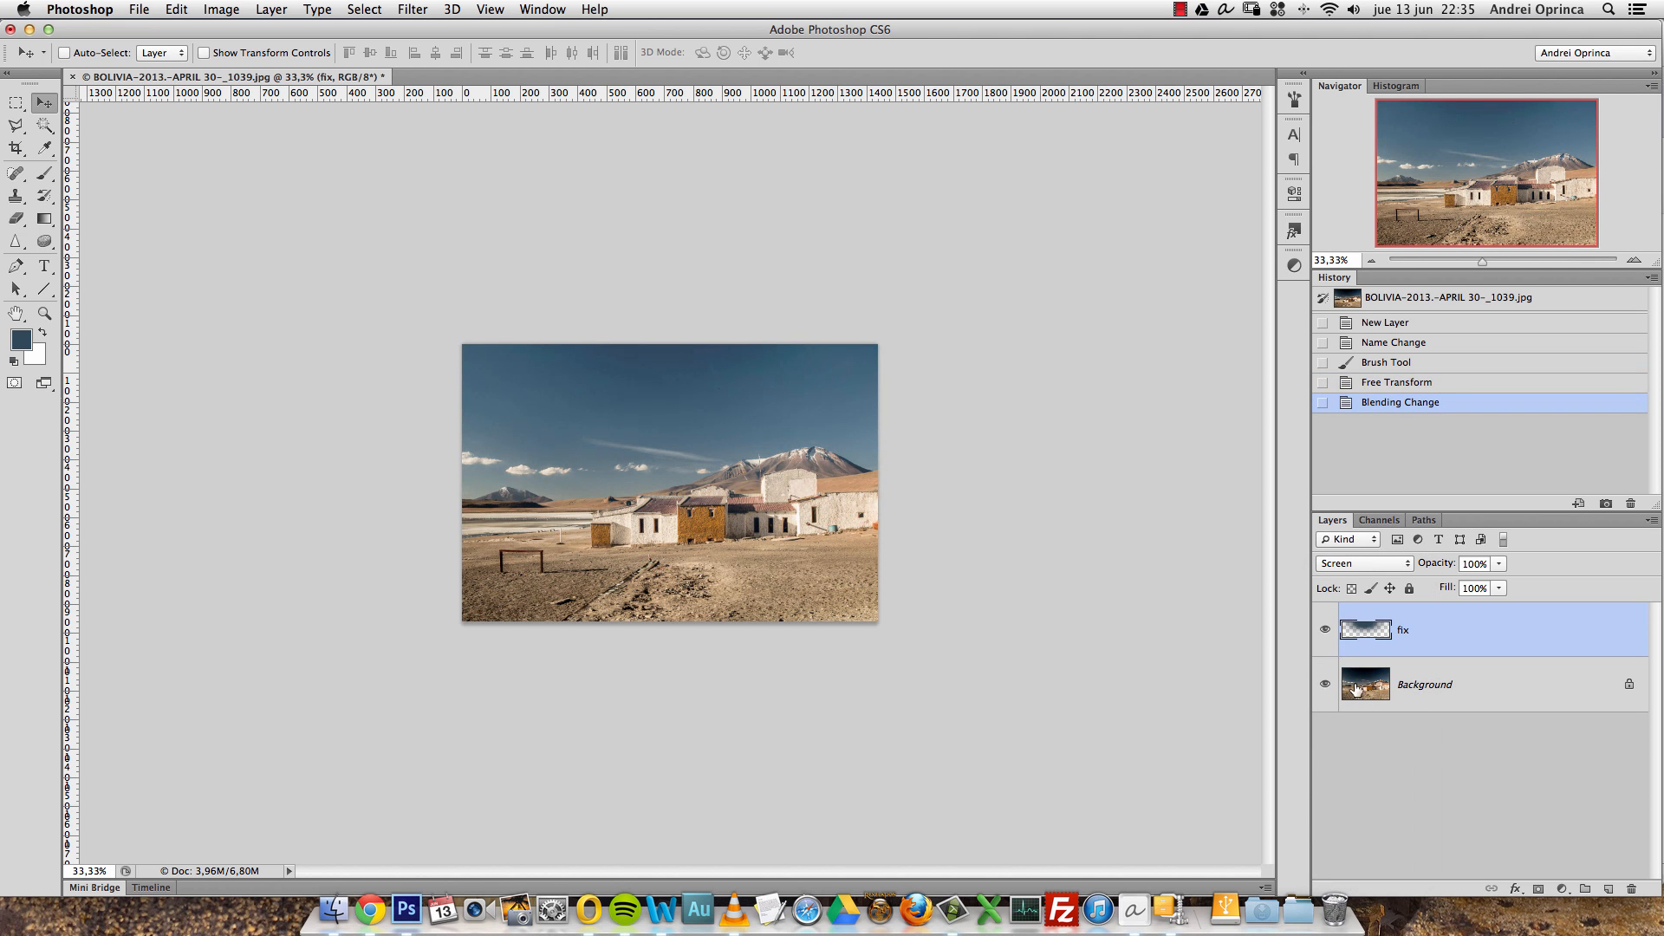
Step: Colorize the fix layer using Hue/Saturation with hue 205, saturation 24 and lightness +10
{"action": "key", "text": "alt+space"}
{"action": "left_click", "coordinate": [640, 382], "text": "alt"}
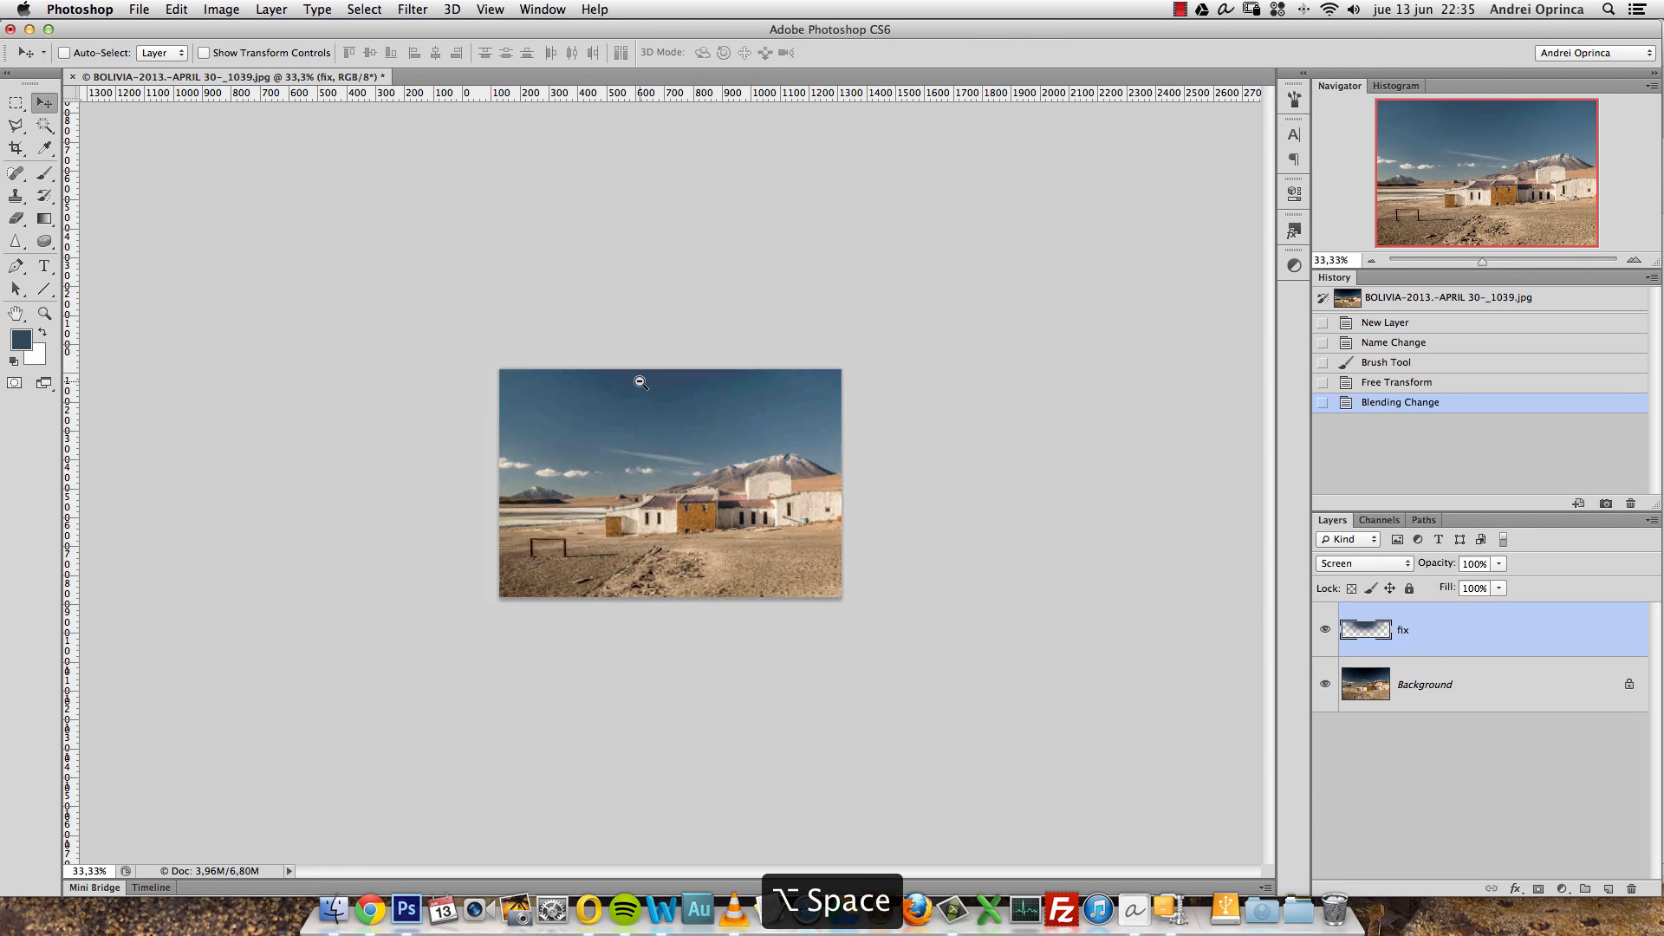
{"action": "left_click", "coordinate": [645, 399], "text": "super"}
{"action": "left_click", "coordinate": [646, 400], "text": "super"}
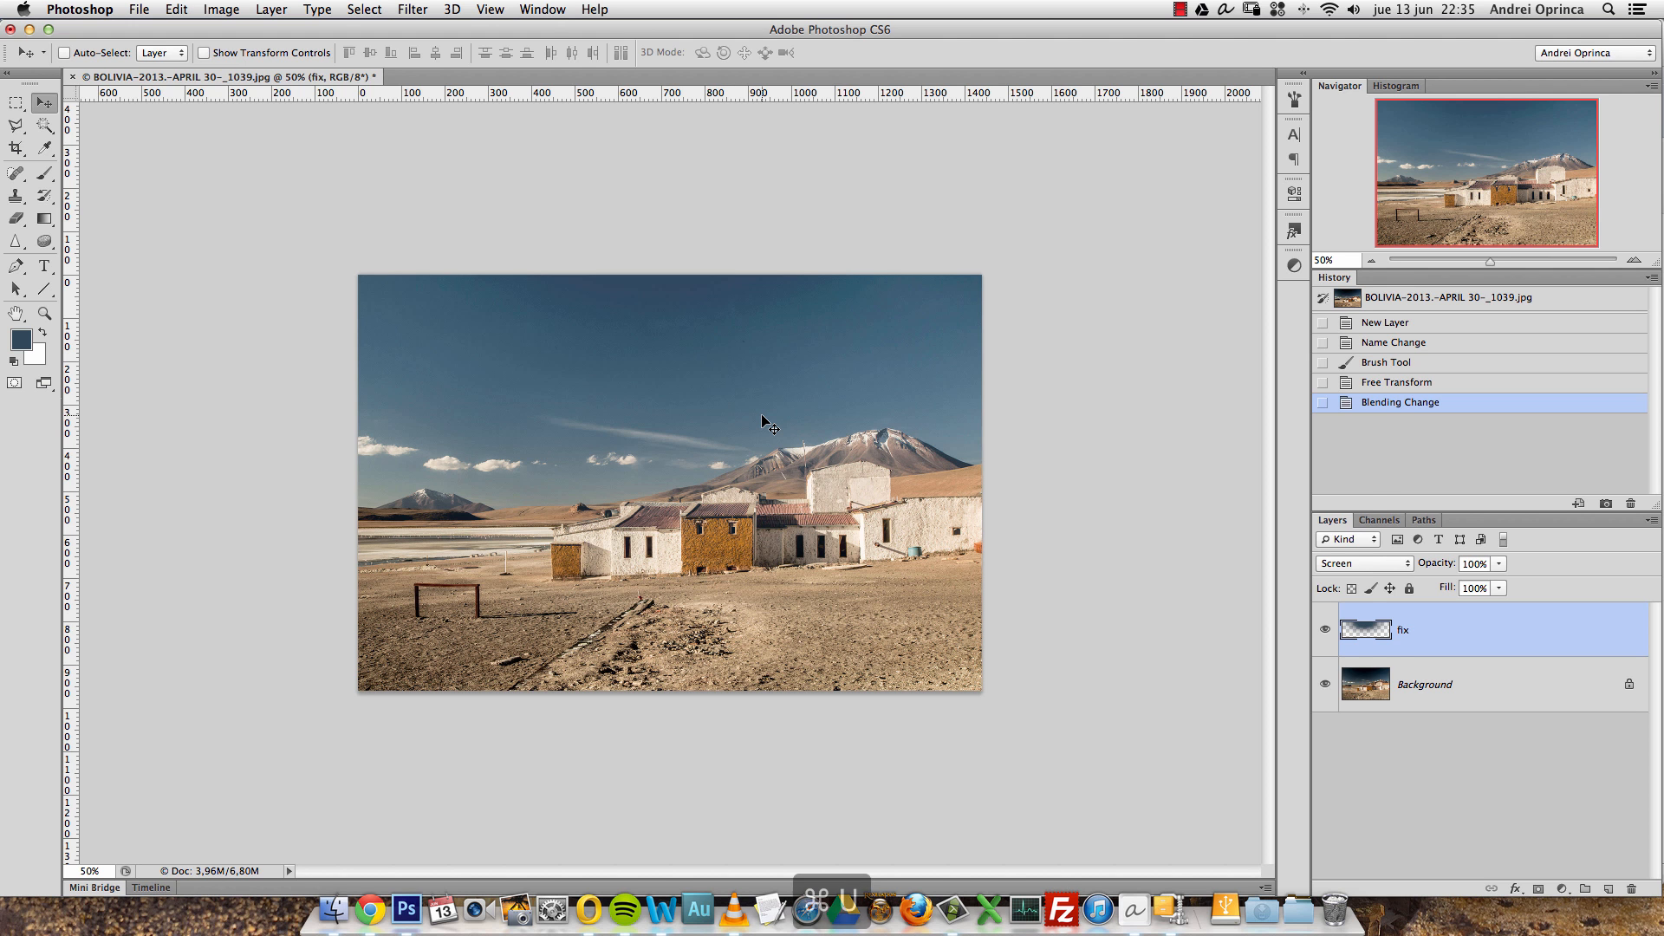
{"action": "key", "text": "super+u"}
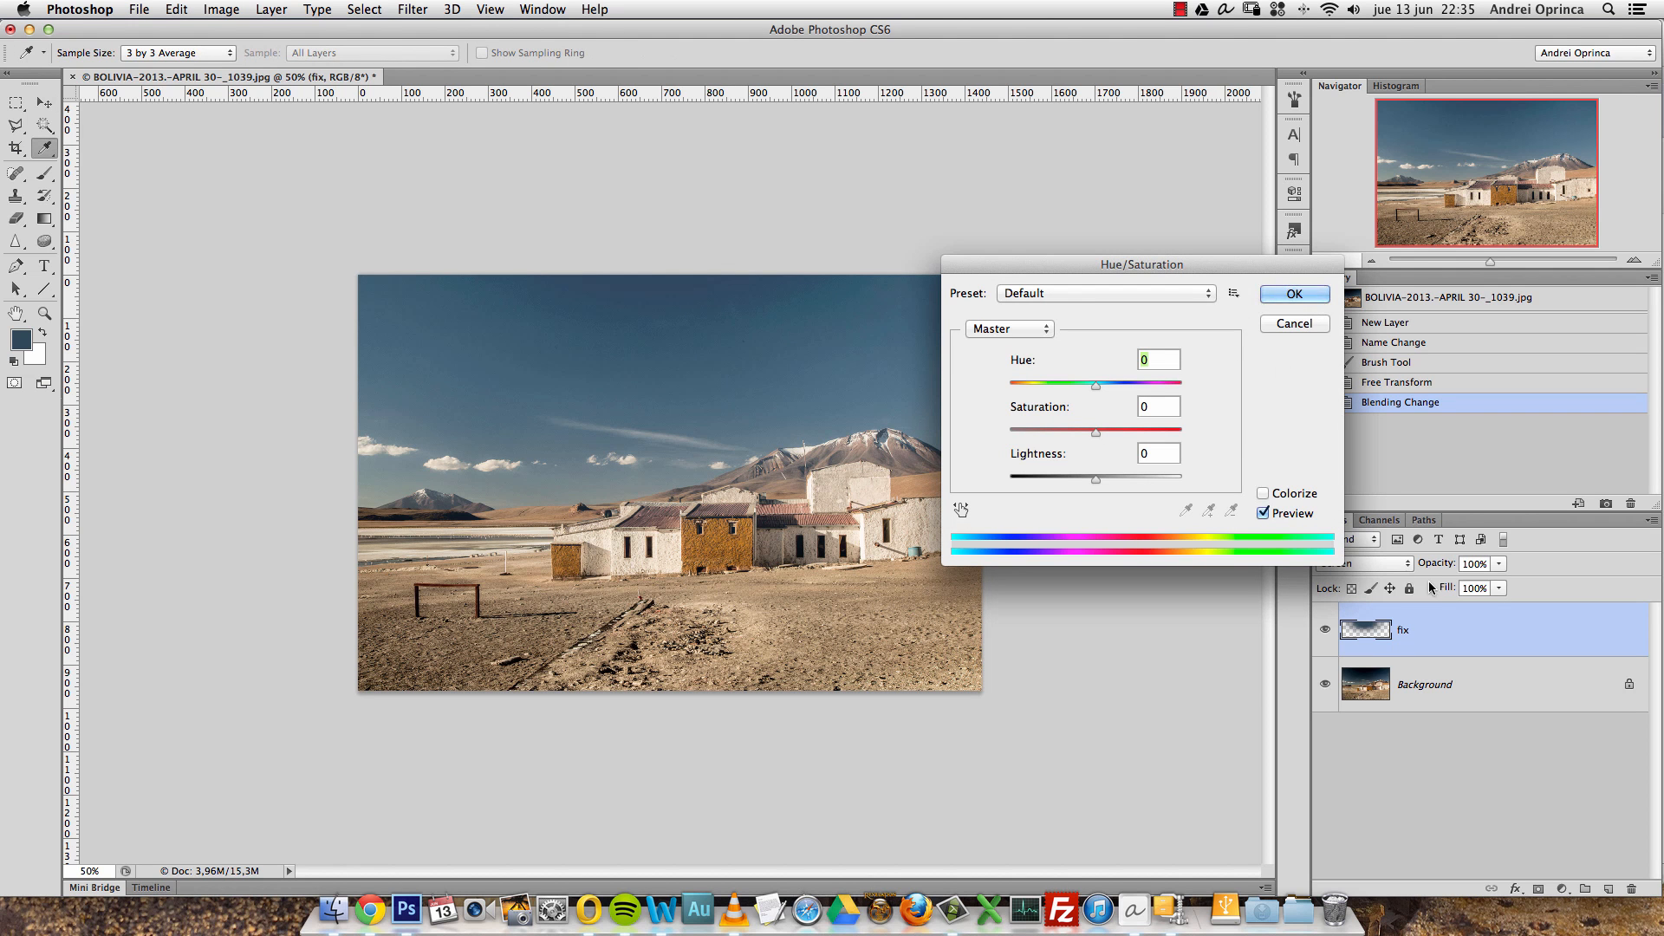
{"action": "left_click_drag", "start_coordinate": [1171, 265], "coordinate": [1131, 264]}
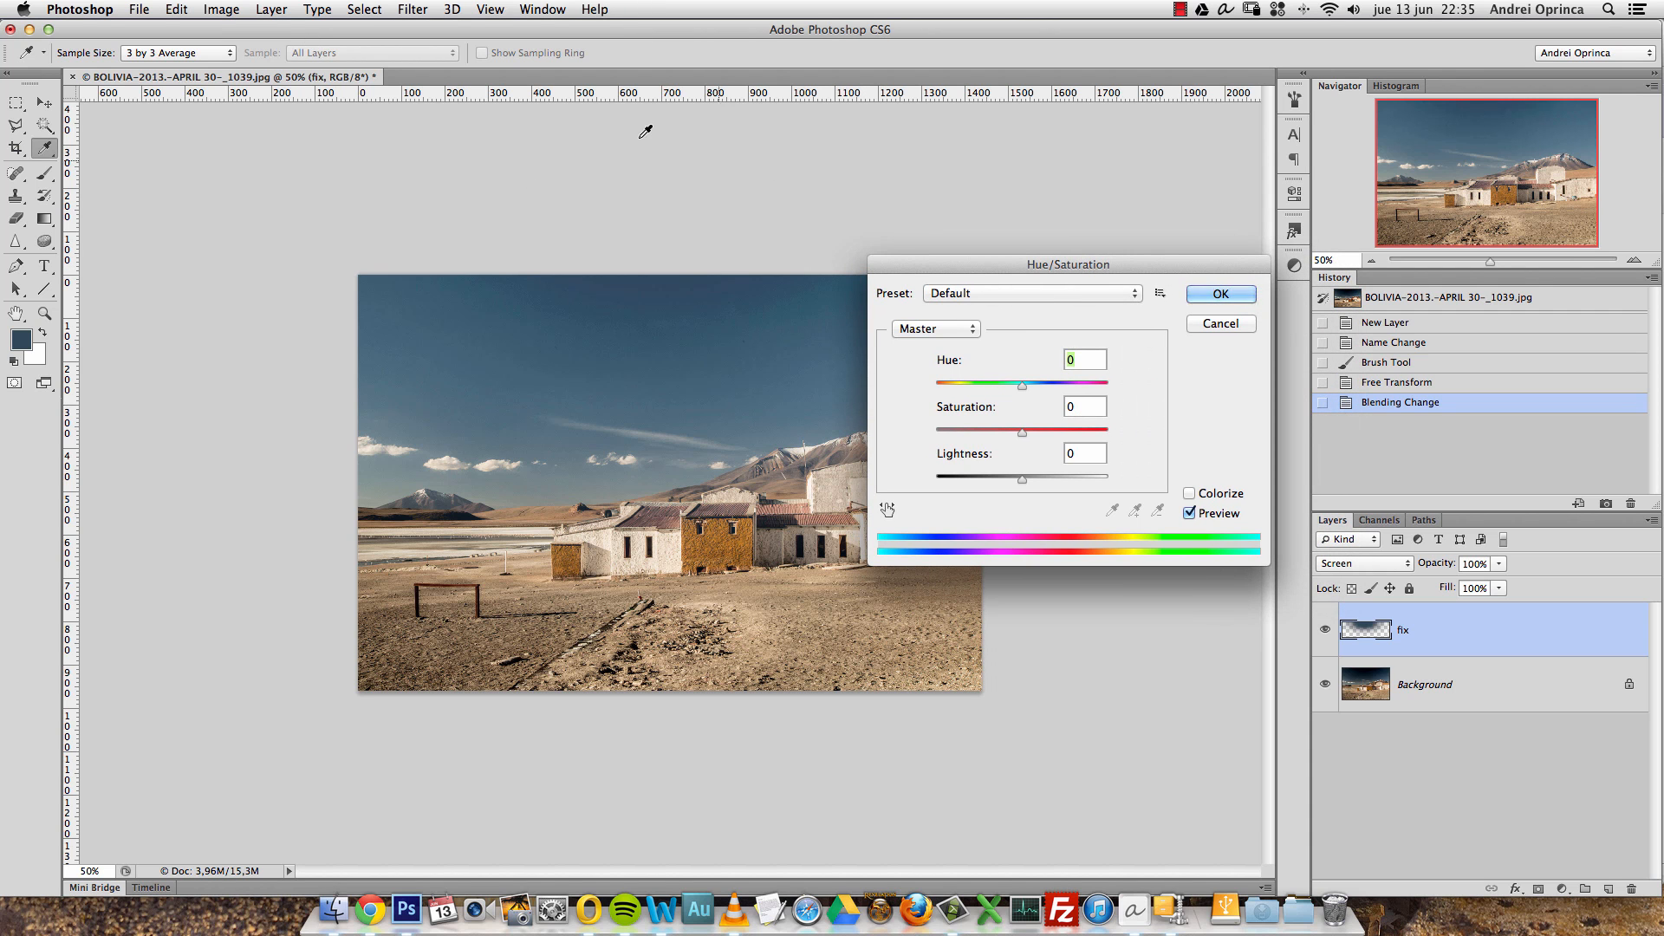
{"action": "left_click_drag", "start_coordinate": [1005, 262], "coordinate": [1131, 288]}
{"action": "left_click", "coordinate": [1315, 519]}
{"action": "left_click_drag", "start_coordinate": [1104, 458], "coordinate": [1158, 460]}
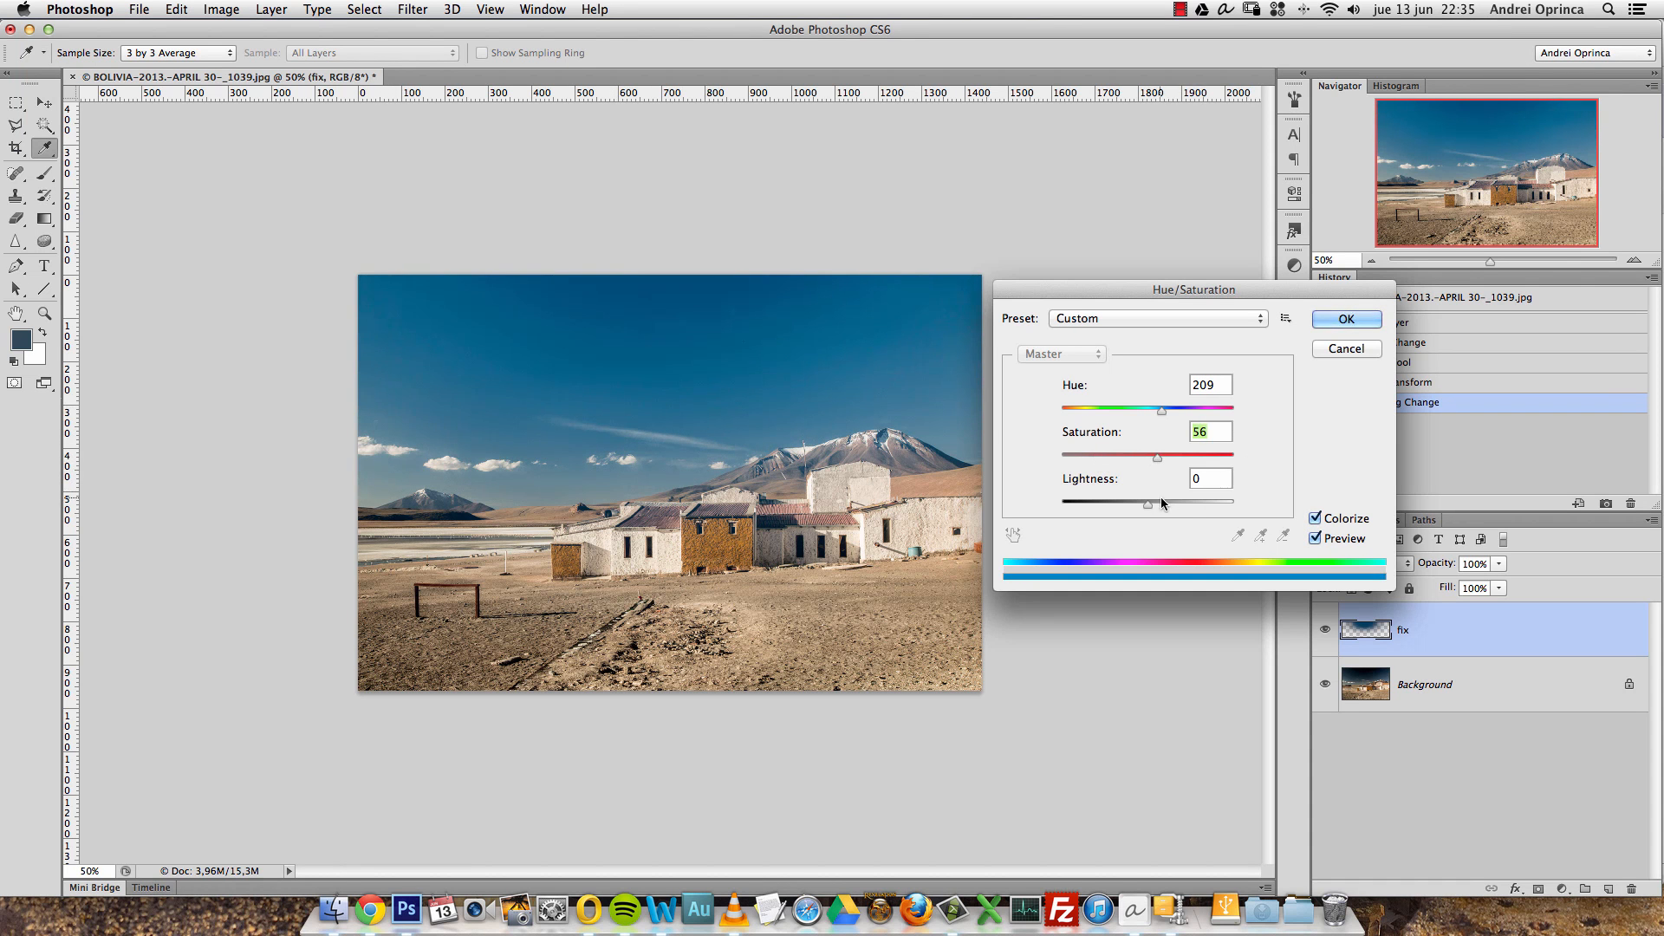
{"action": "left_click_drag", "start_coordinate": [1157, 455], "coordinate": [1156, 503]}
{"action": "left_click_drag", "start_coordinate": [1162, 414], "coordinate": [1158, 416]}
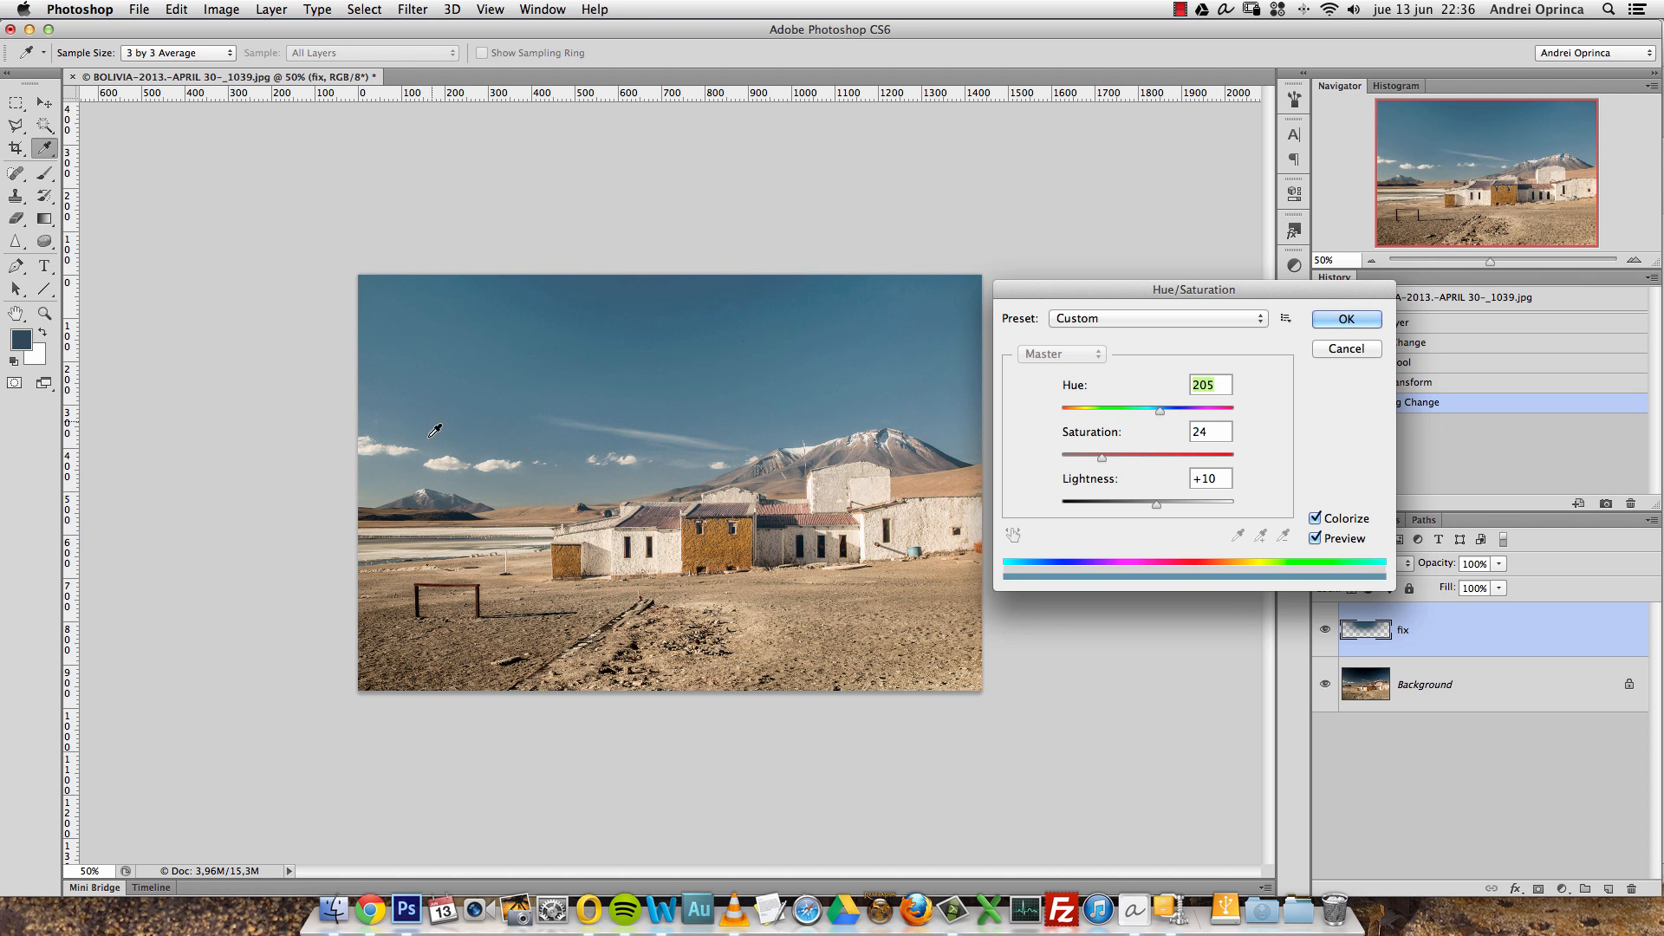
{"action": "left_click", "coordinate": [1347, 321]}
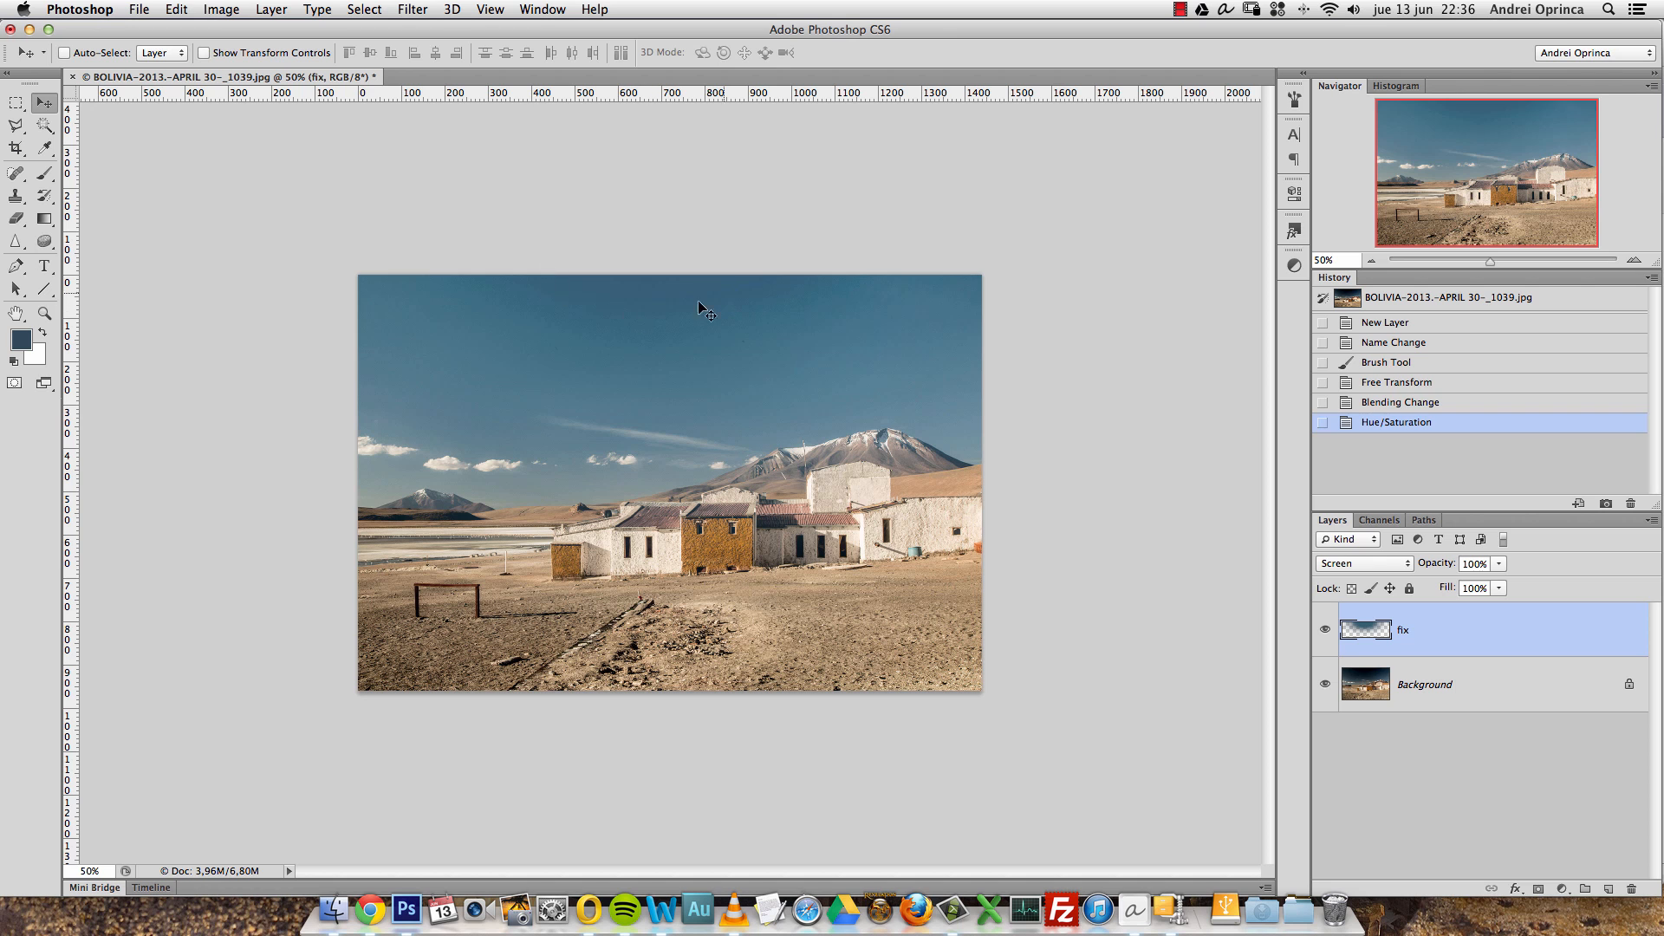
Step: Add a new empty layer above the fix layer
{"action": "left_click", "coordinate": [1634, 260]}
{"action": "left_click", "coordinate": [1633, 260]}
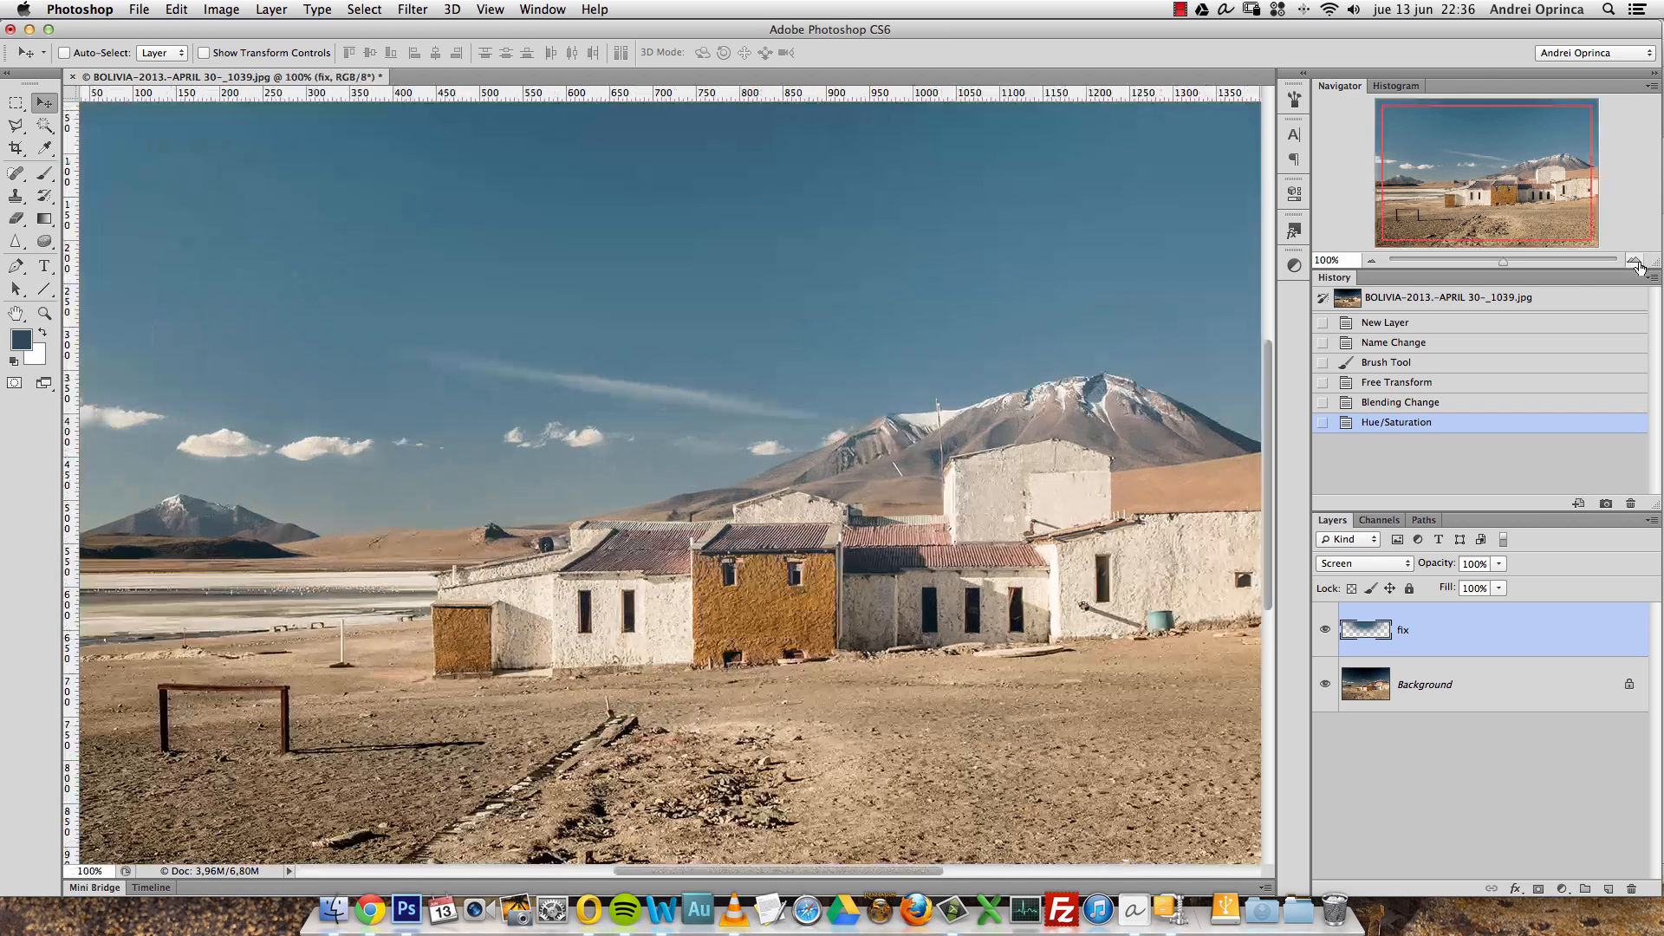
{"action": "left_click_drag", "start_coordinate": [1497, 153], "coordinate": [1483, 112]}
{"action": "scroll", "coordinate": [694, 393], "scroll_direction": "up", "scroll_amount": 5}
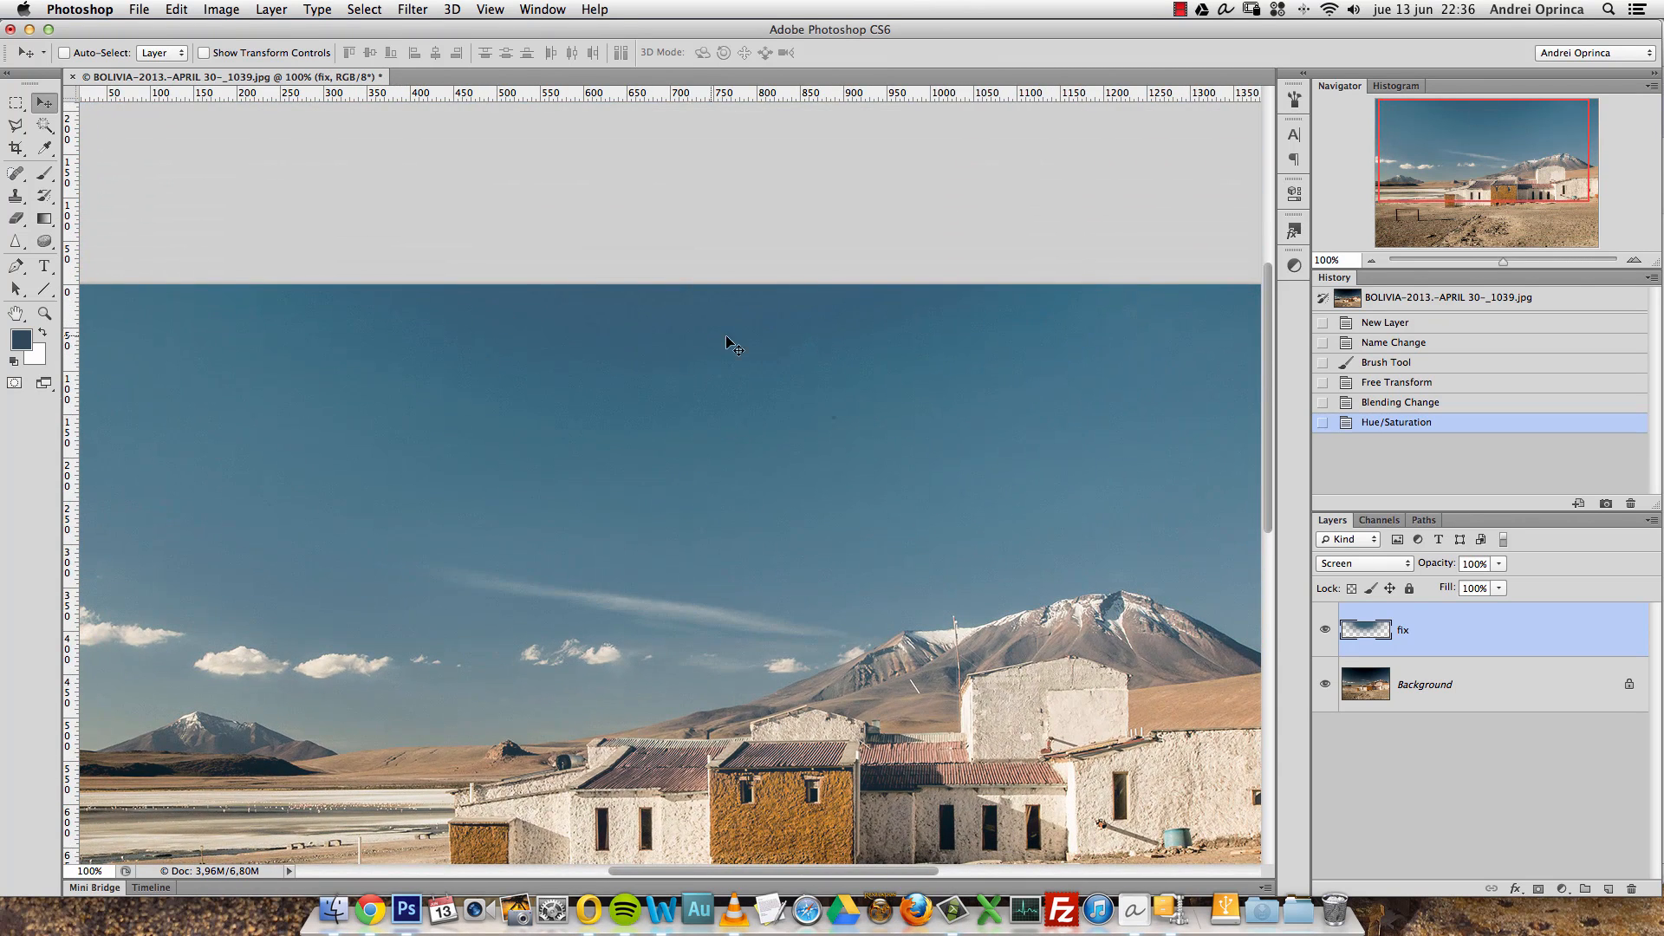
{"action": "left_click", "coordinate": [1371, 260]}
{"action": "left_click", "coordinate": [1371, 260]}
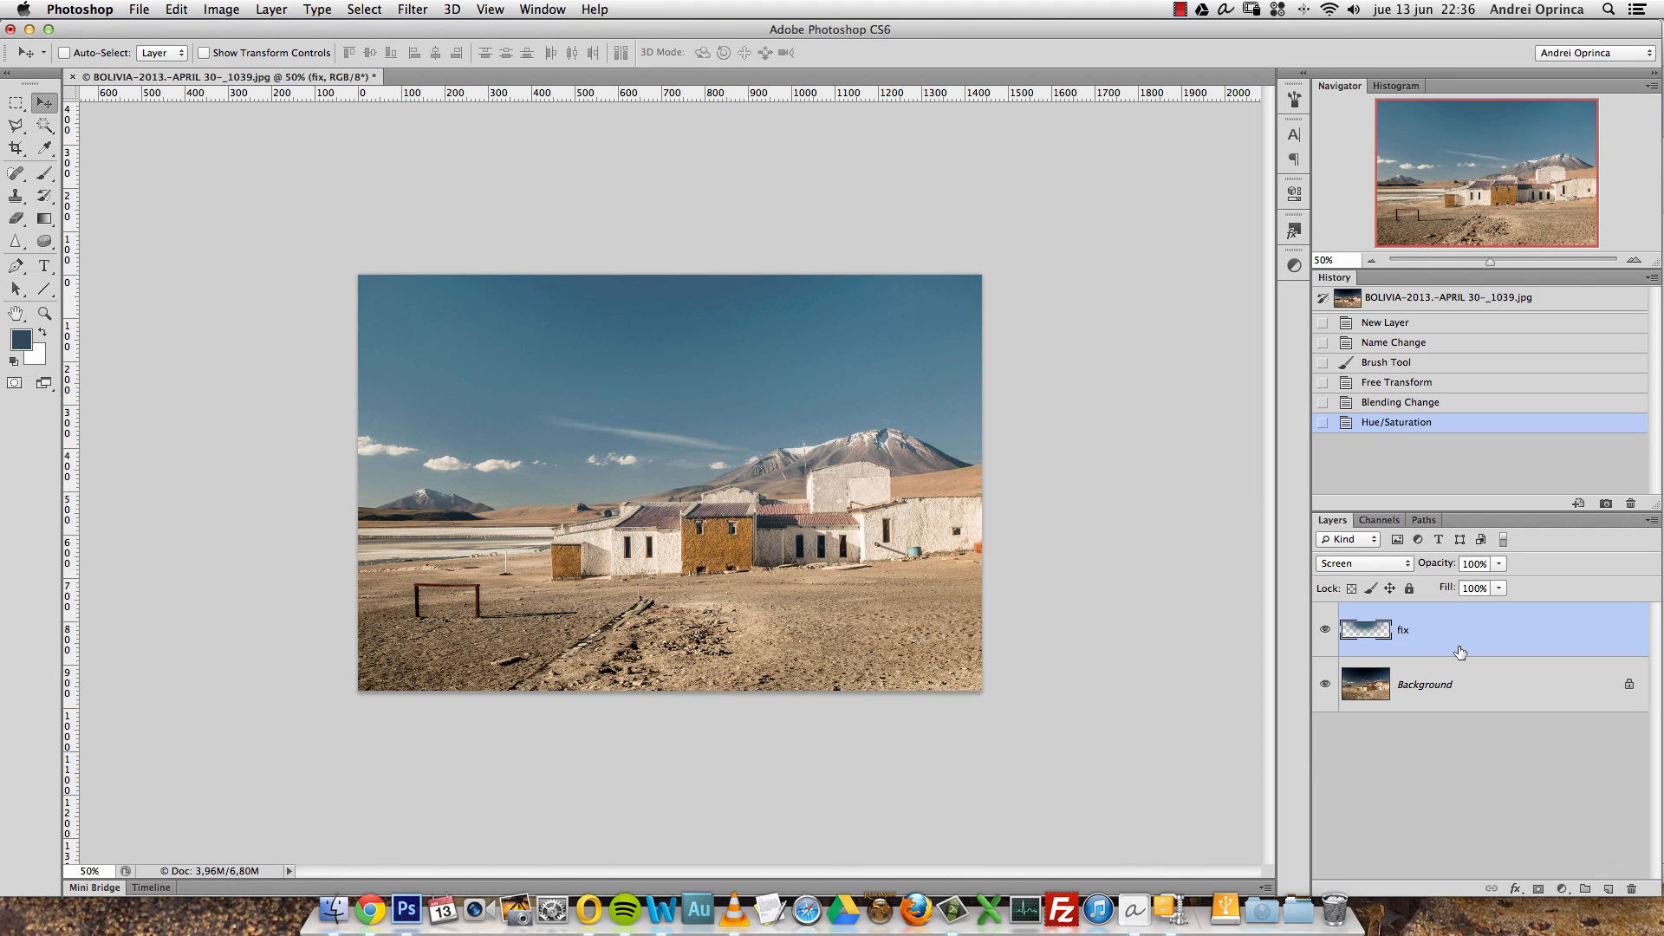
{"action": "left_click", "coordinate": [1608, 889]}
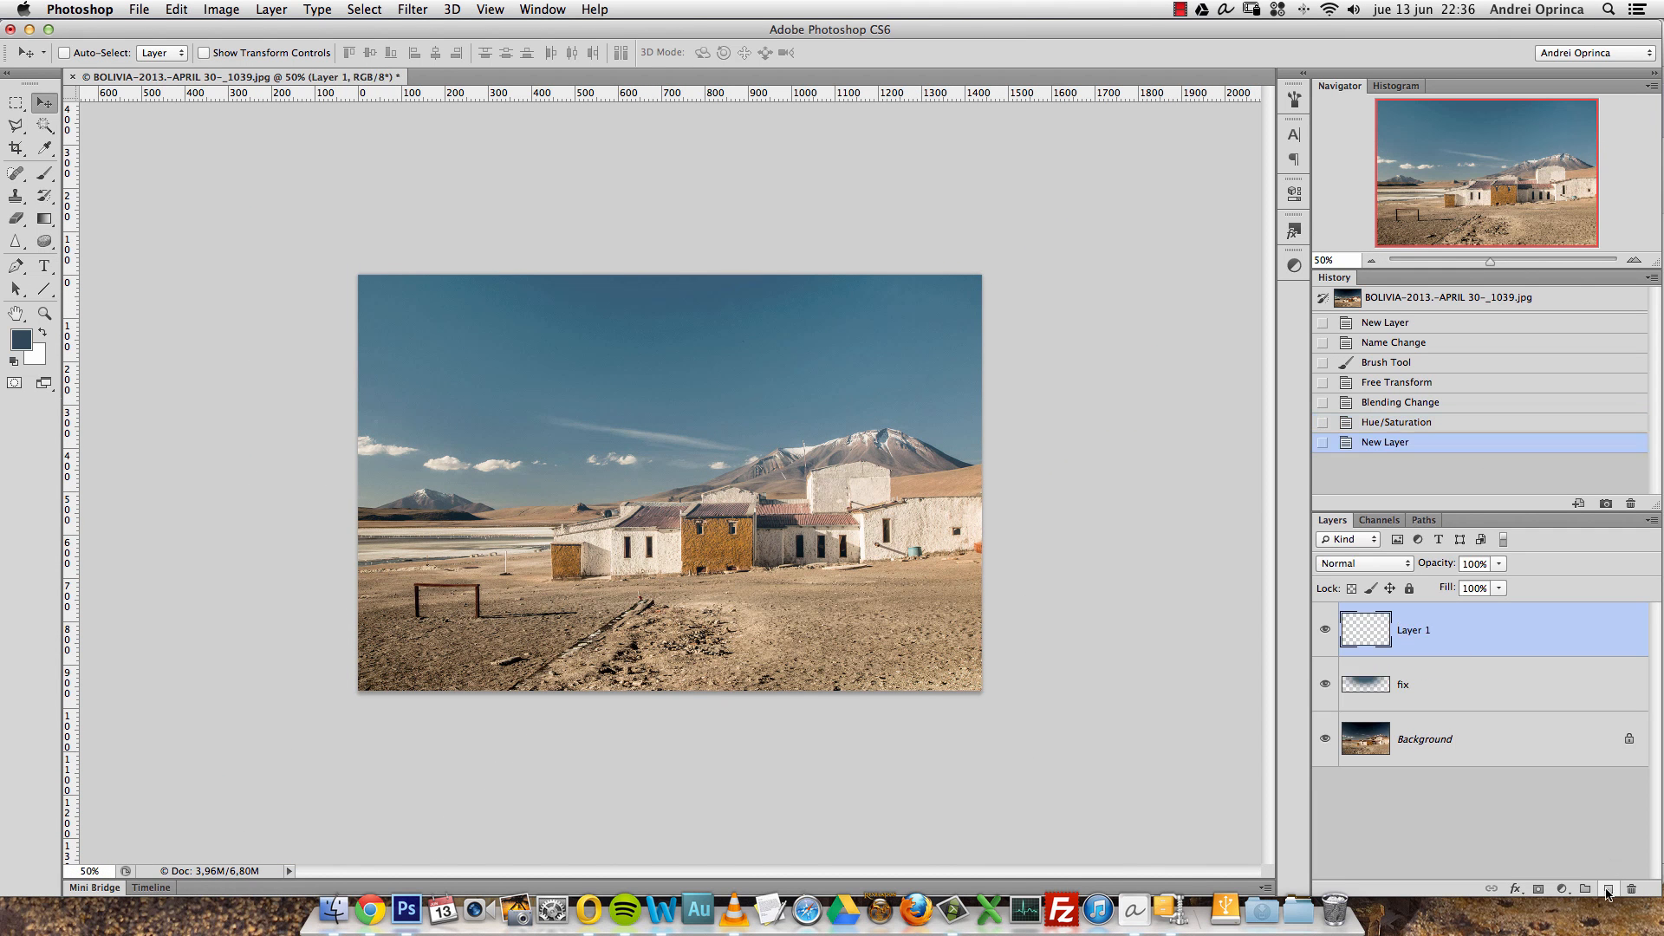
Step: Dab a lighter sky blue over the top centre of the sky with a 700 px brush at 9% hardness
{"action": "left_click", "coordinate": [44, 173]}
{"action": "right_click", "coordinate": [601, 338]}
{"action": "left_click_drag", "start_coordinate": [825, 331], "coordinate": [814, 334]}
{"action": "left_click_drag", "start_coordinate": [721, 376], "coordinate": [709, 376]}
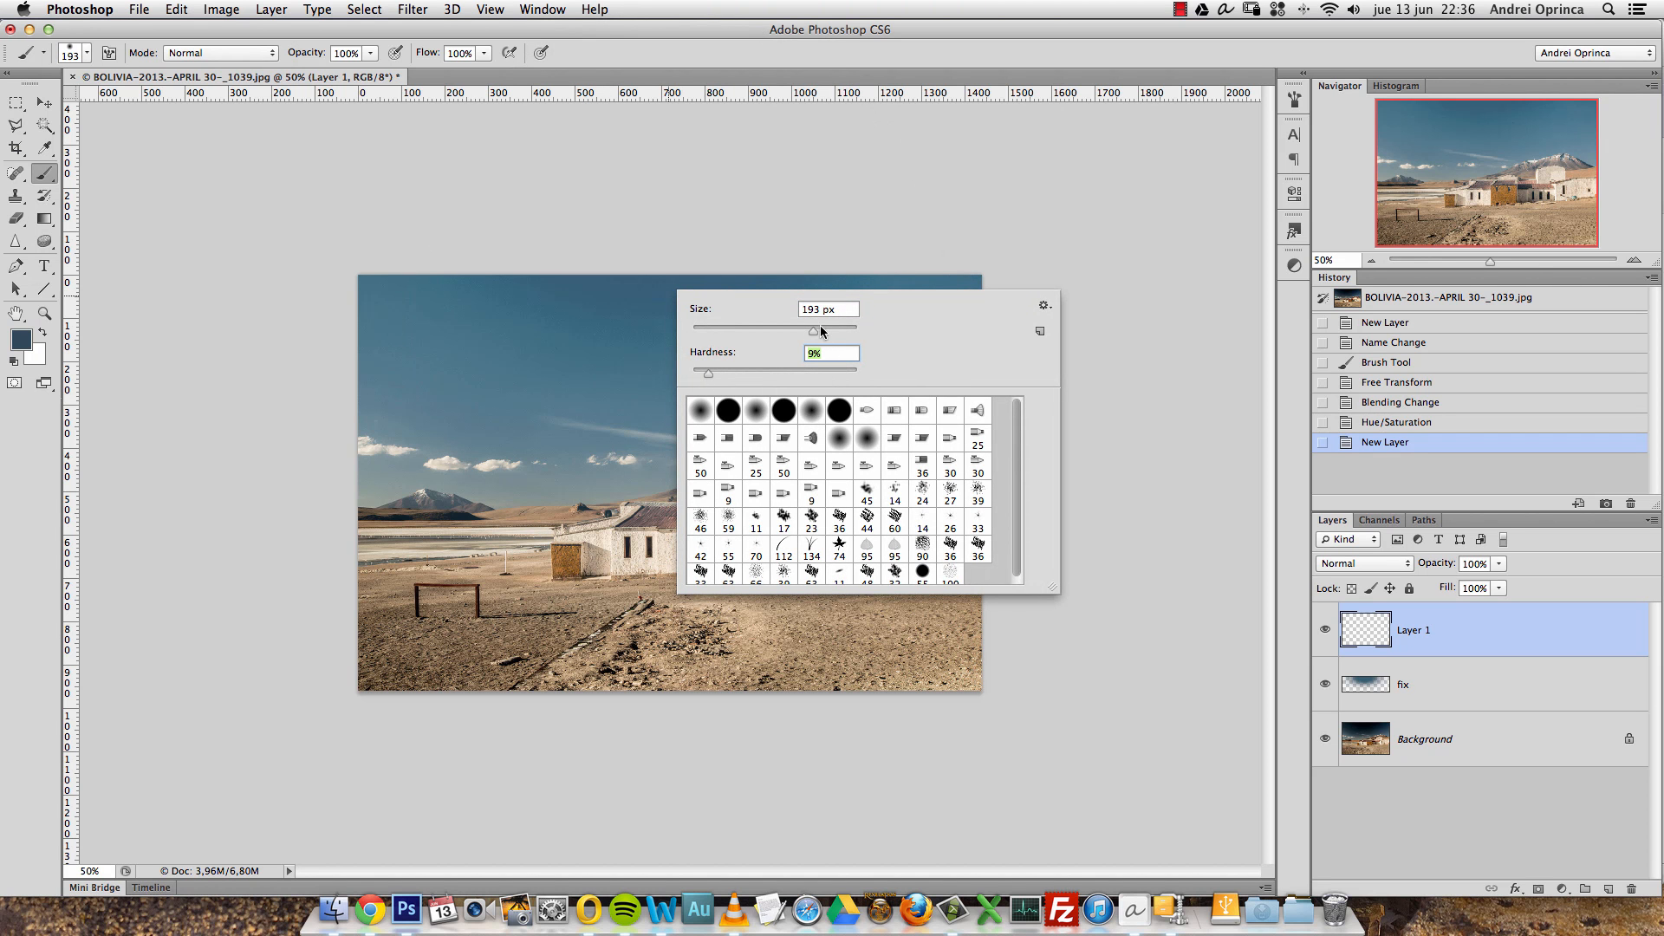
{"action": "right_click", "coordinate": [956, 286]}
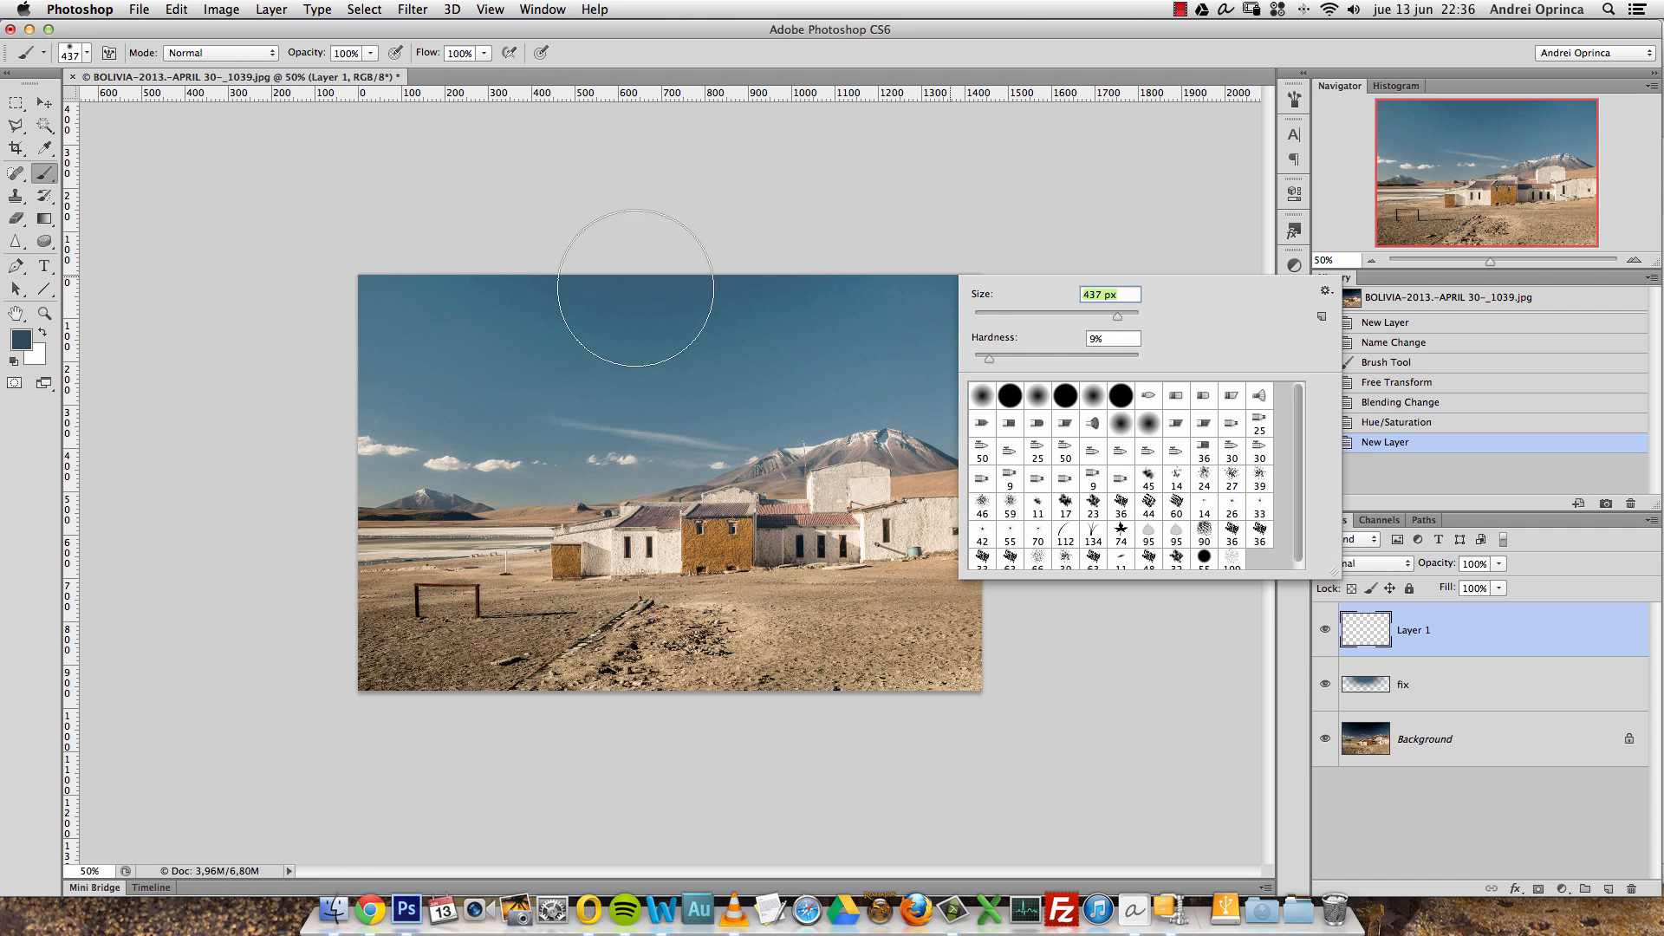
{"action": "left_click", "coordinate": [1483, 648]}
{"action": "key", "text": "bracketright"}
{"action": "key", "text": "bracketright"}
{"action": "key", "text": "bracketright"}
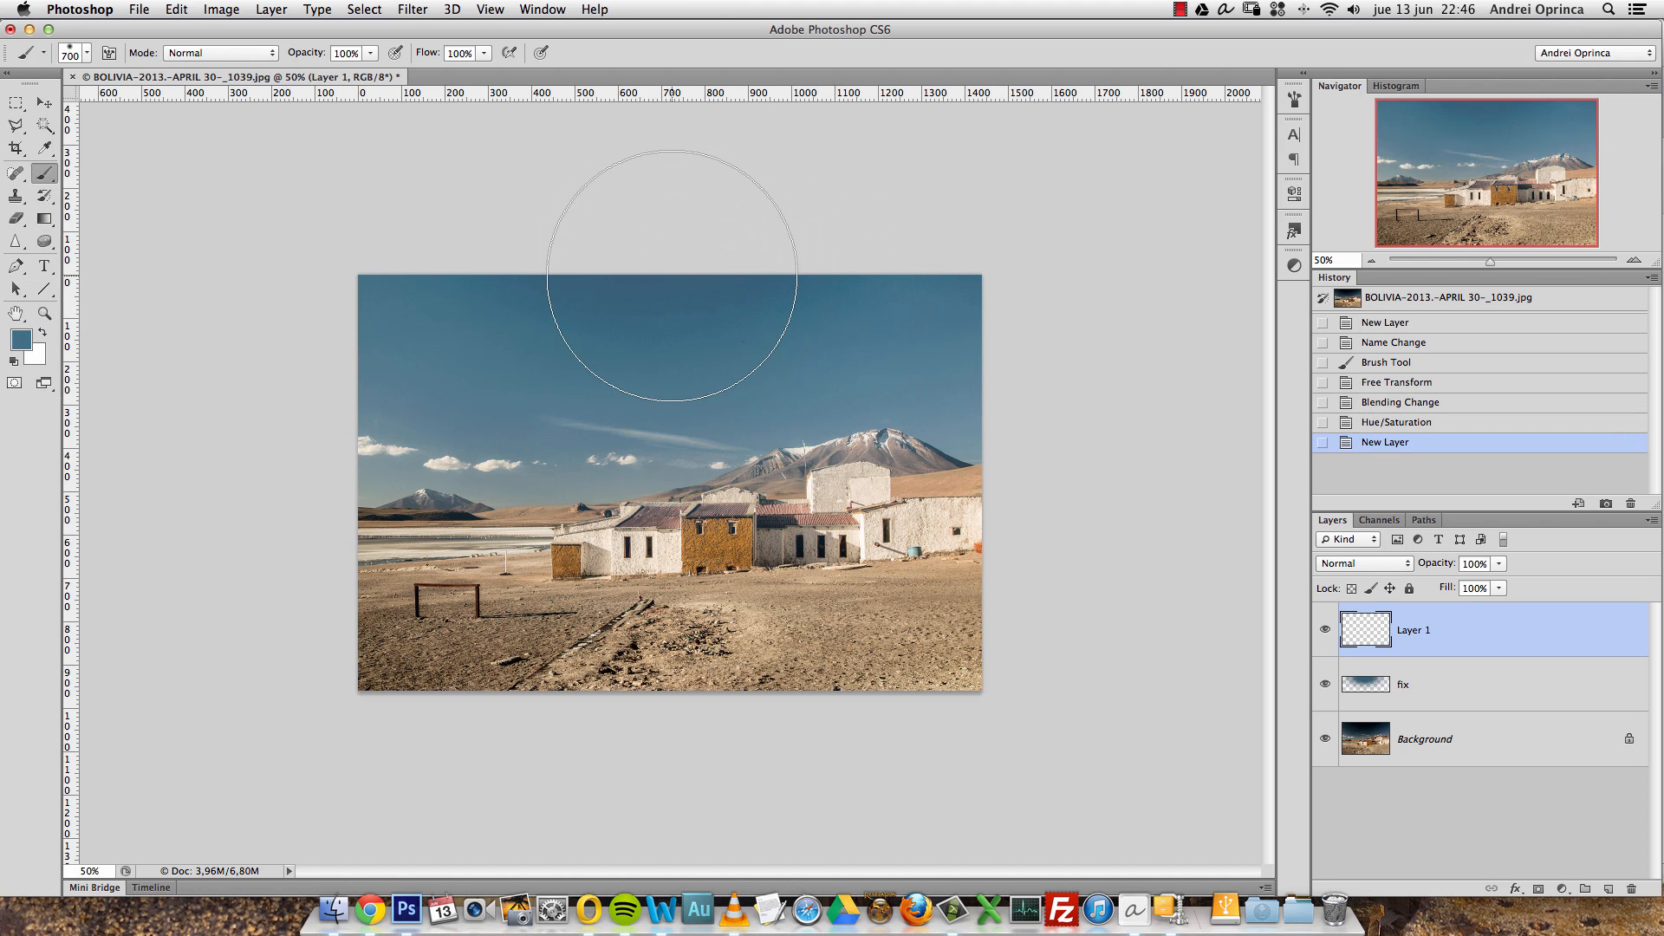
{"action": "left_click", "coordinate": [660, 276]}
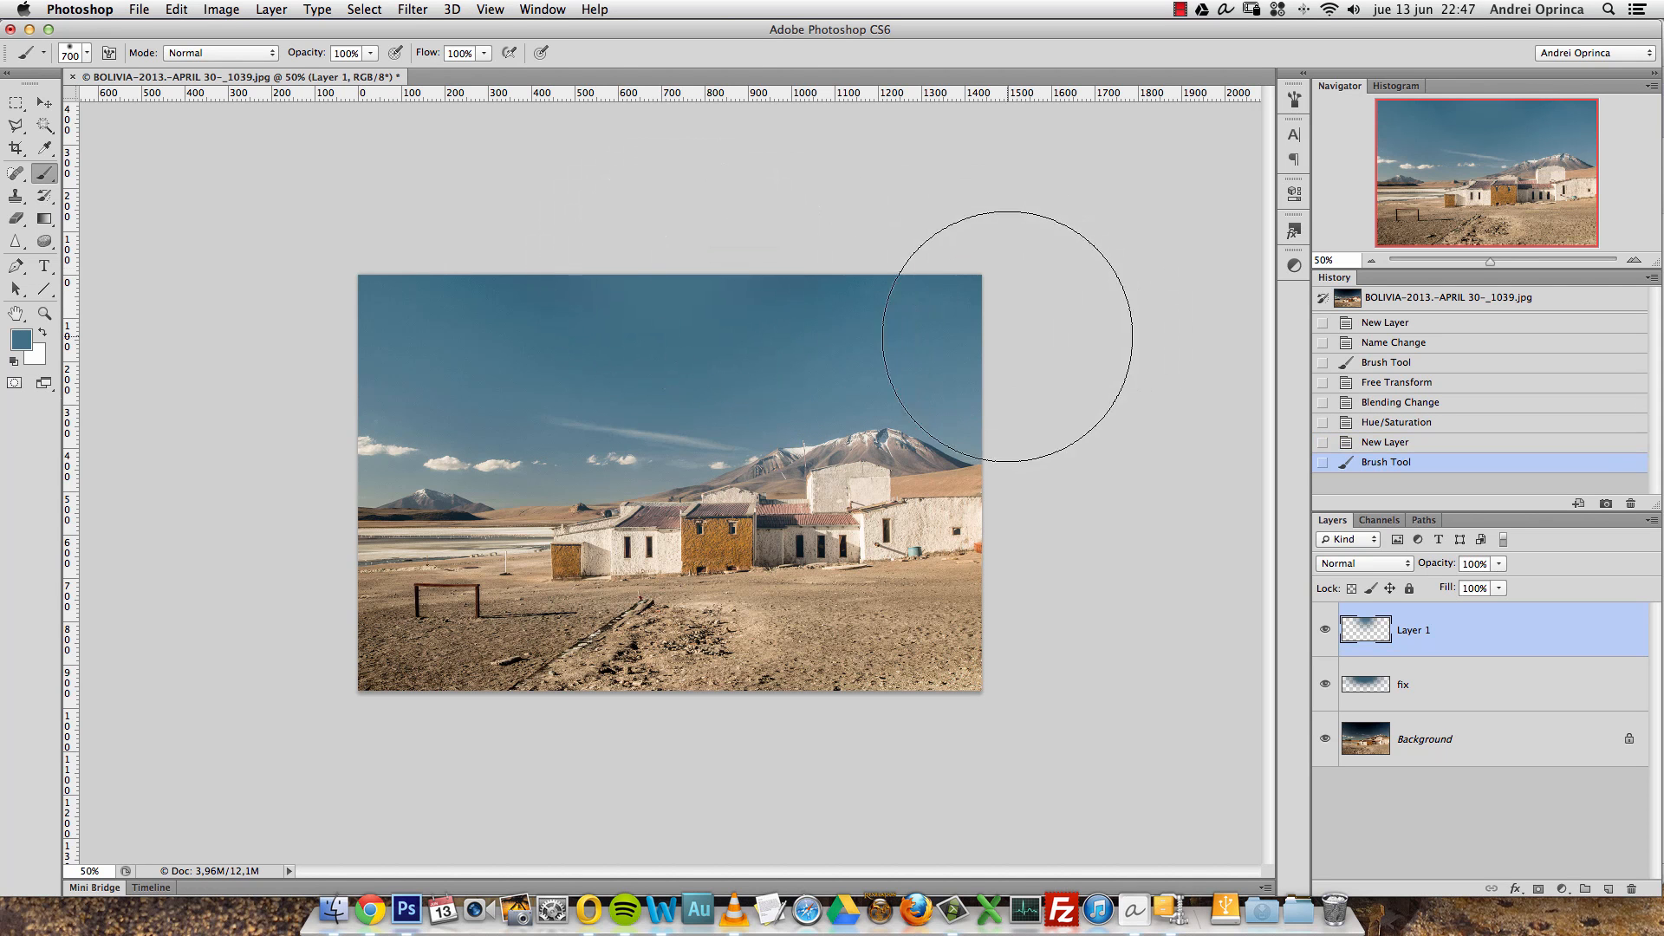
Step: Free-transform the new dab to about 187% width and 112% height, positioned across the top of the sky
{"action": "key", "text": "super+t"}
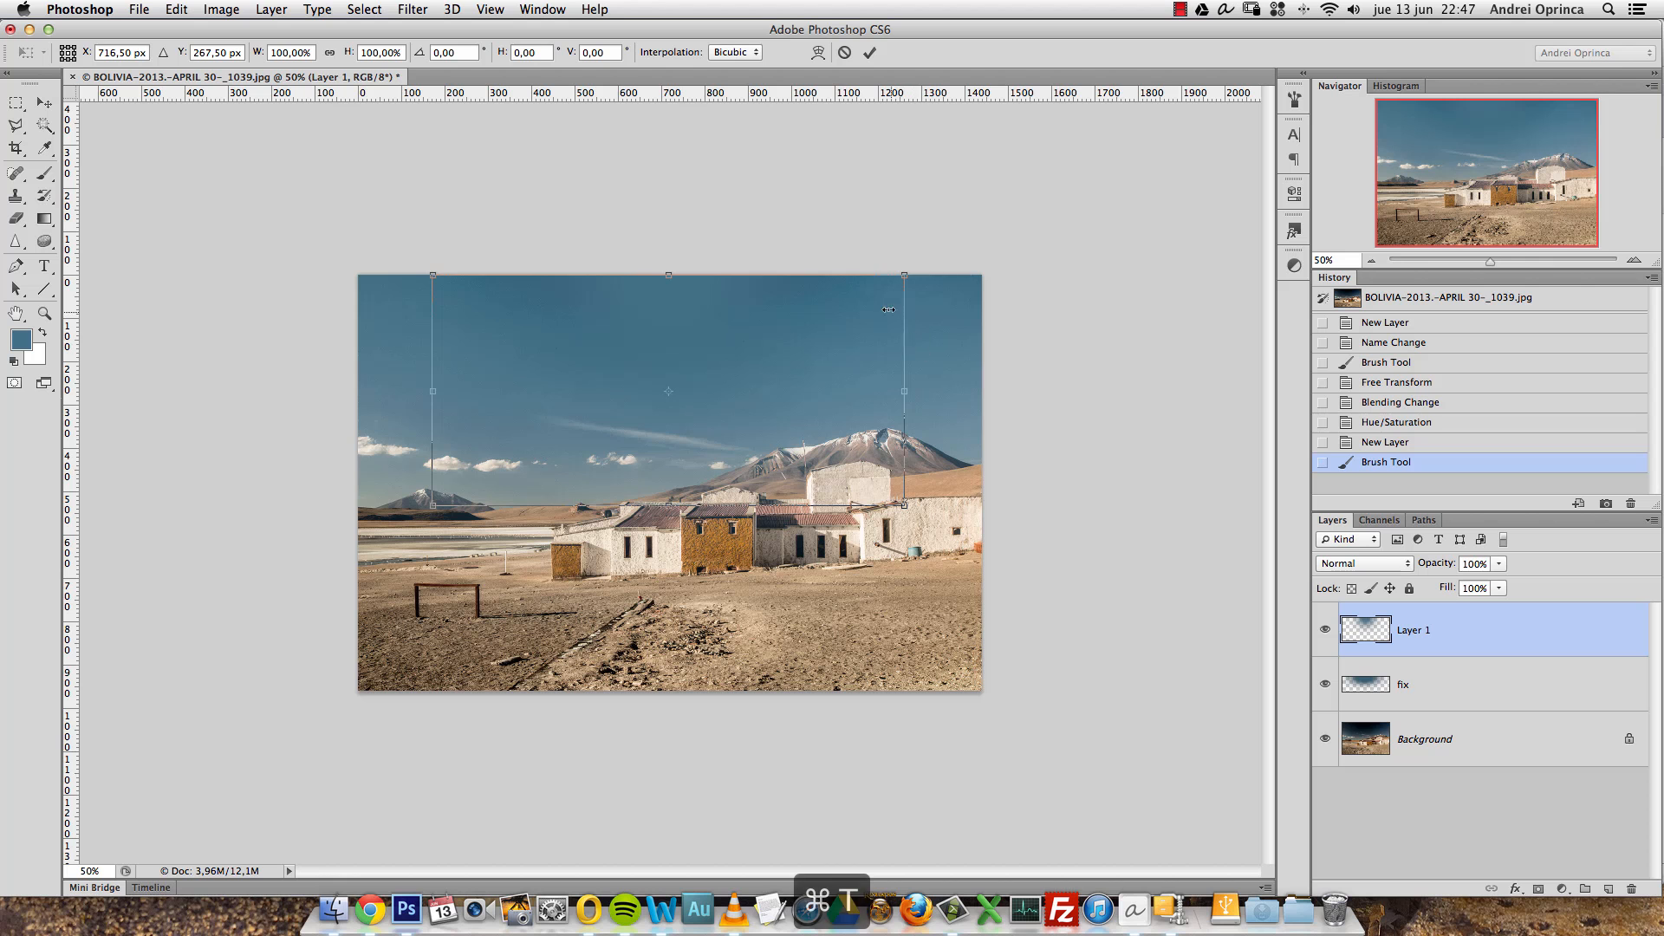
{"action": "left_click_drag", "start_coordinate": [905, 394], "coordinate": [1088, 393]}
{"action": "left_click_drag", "start_coordinate": [668, 502], "coordinate": [668, 520]}
{"action": "mouse_move", "coordinate": [792, 377]}
{"action": "left_mouse_down"}
{"action": "mouse_move", "coordinate": [794, 397]}
{"action": "mouse_move", "coordinate": [786, 383]}
{"action": "left_mouse_up"}
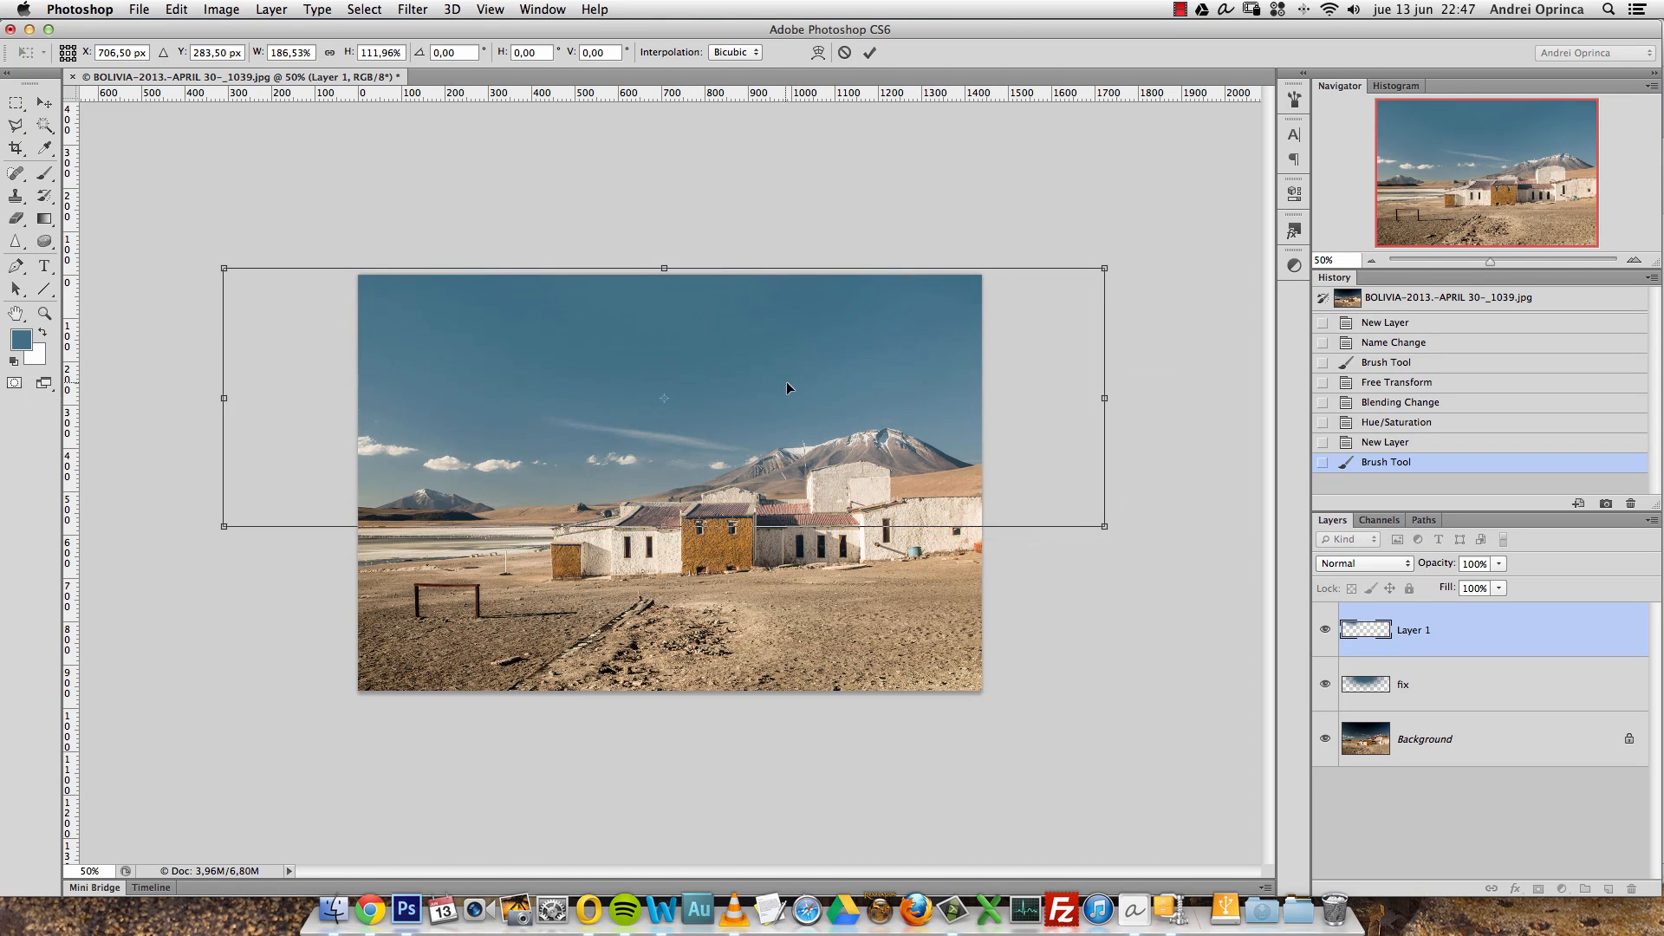
{"action": "key", "text": "Return"}
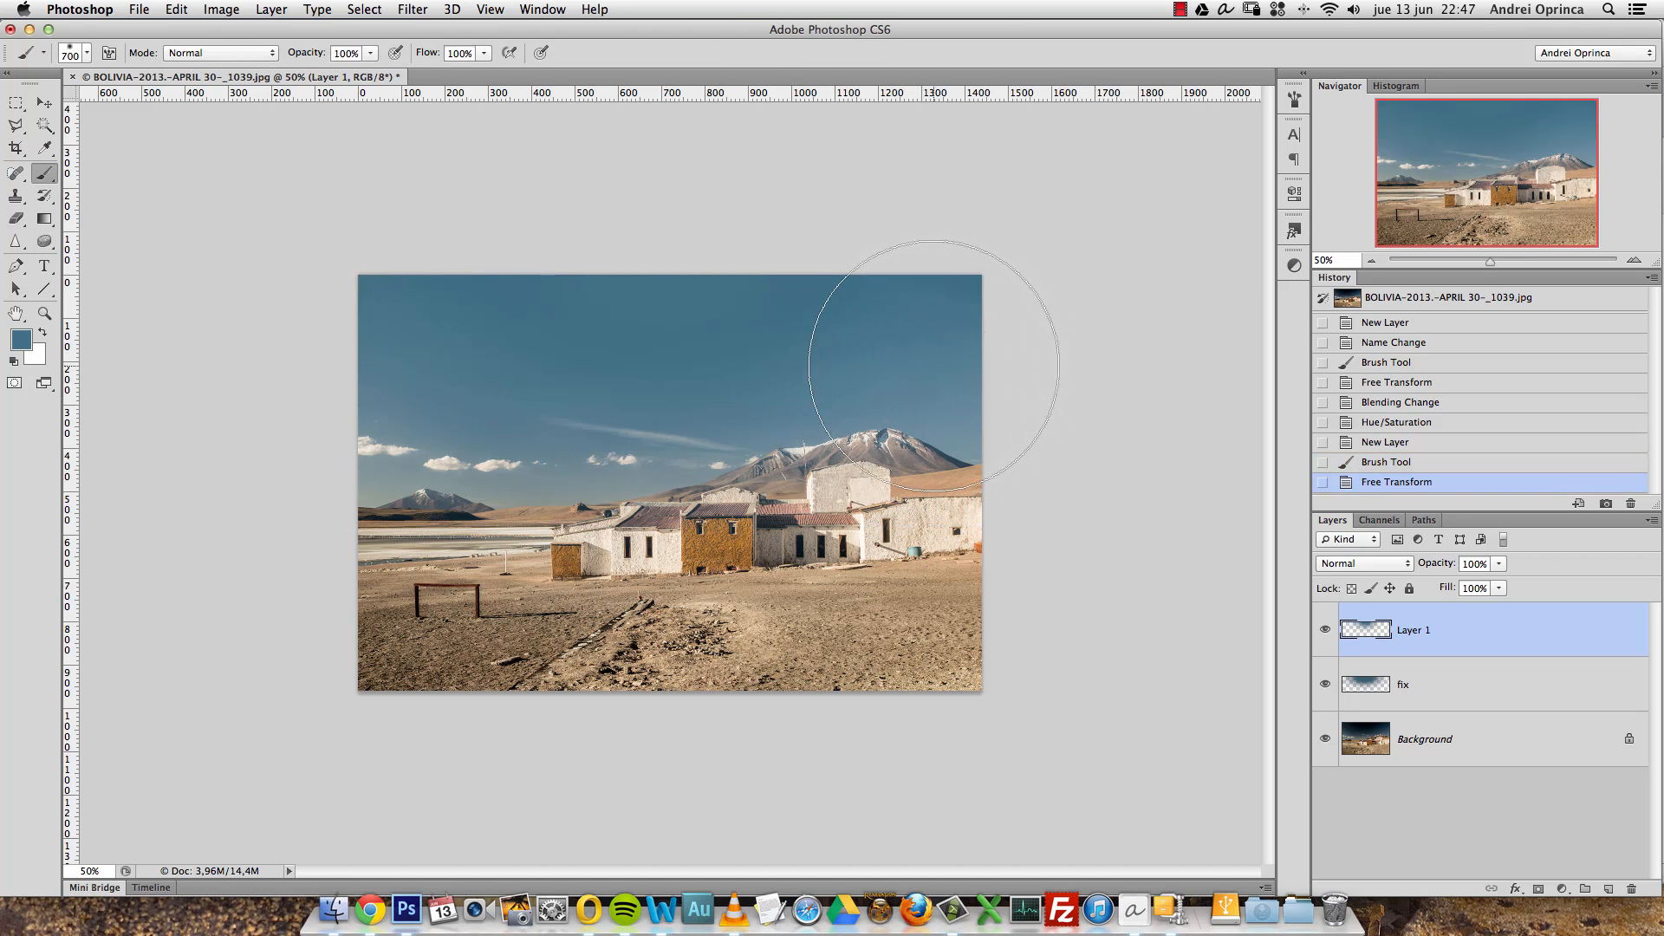
Step: Lower the opacity of Layer 1 to 82% to soften the lighter blue dab in the sky
{"action": "left_click", "coordinate": [742, 293], "text": "super"}
{"action": "left_click", "coordinate": [726, 280], "text": "super"}
{"action": "left_click", "coordinate": [699, 238], "text": "super"}
{"action": "left_click_drag", "start_coordinate": [687, 266], "coordinate": [814, 357]}
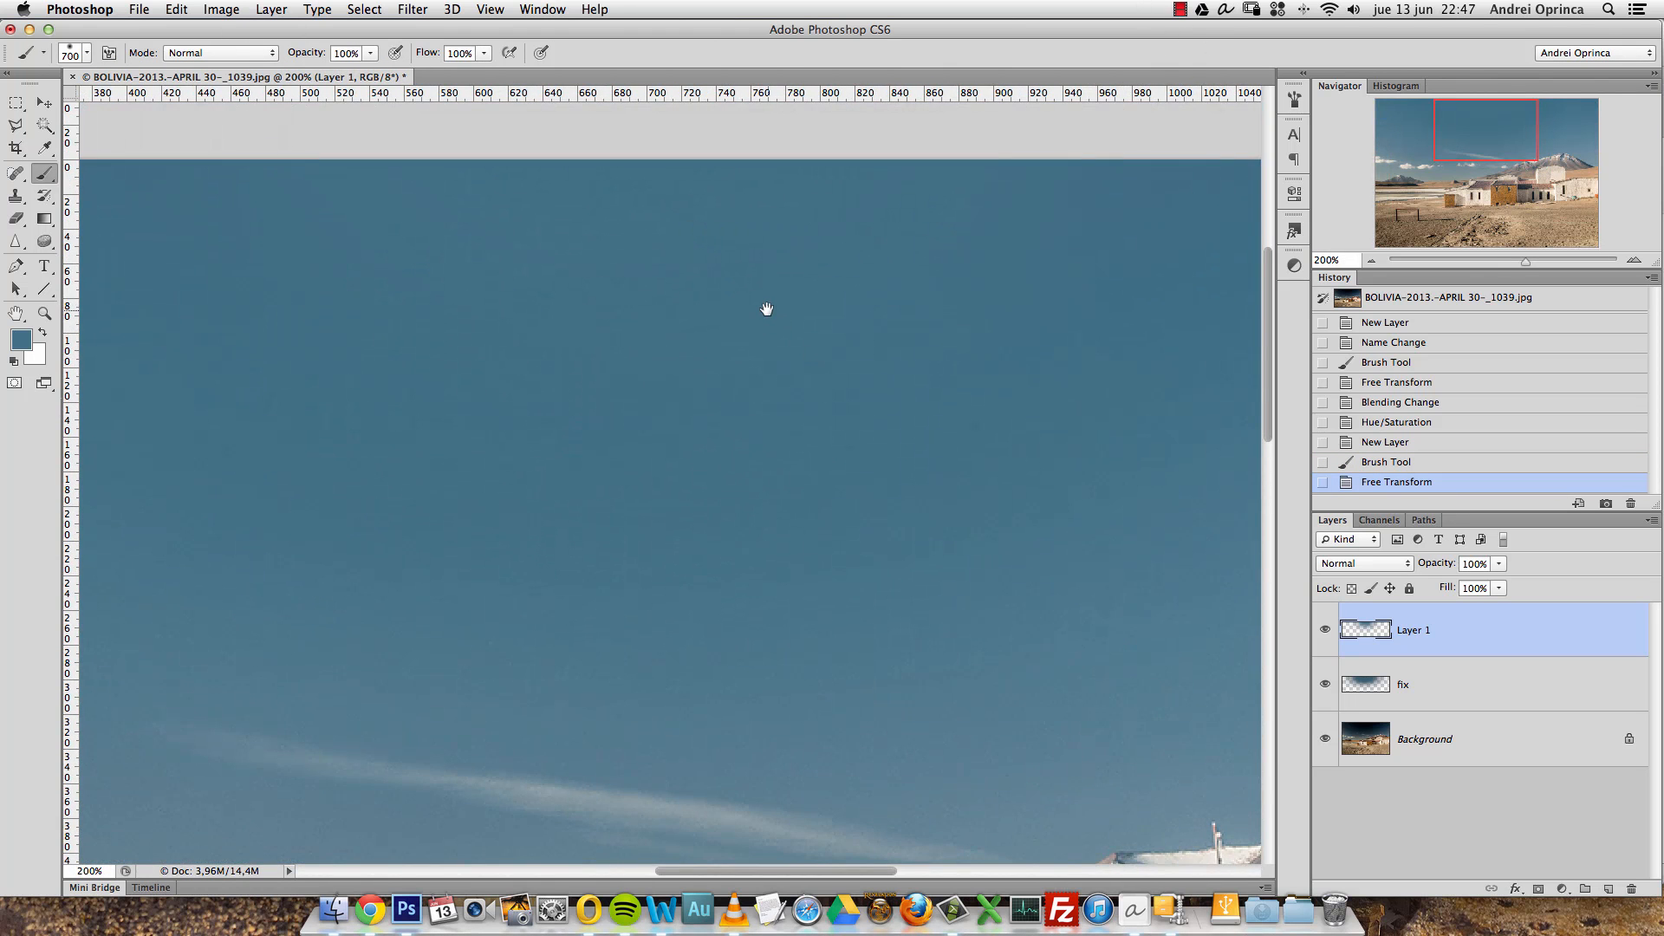
{"action": "left_click", "coordinate": [733, 324], "text": "alt+super"}
{"action": "left_click", "coordinate": [732, 323], "text": "alt+super"}
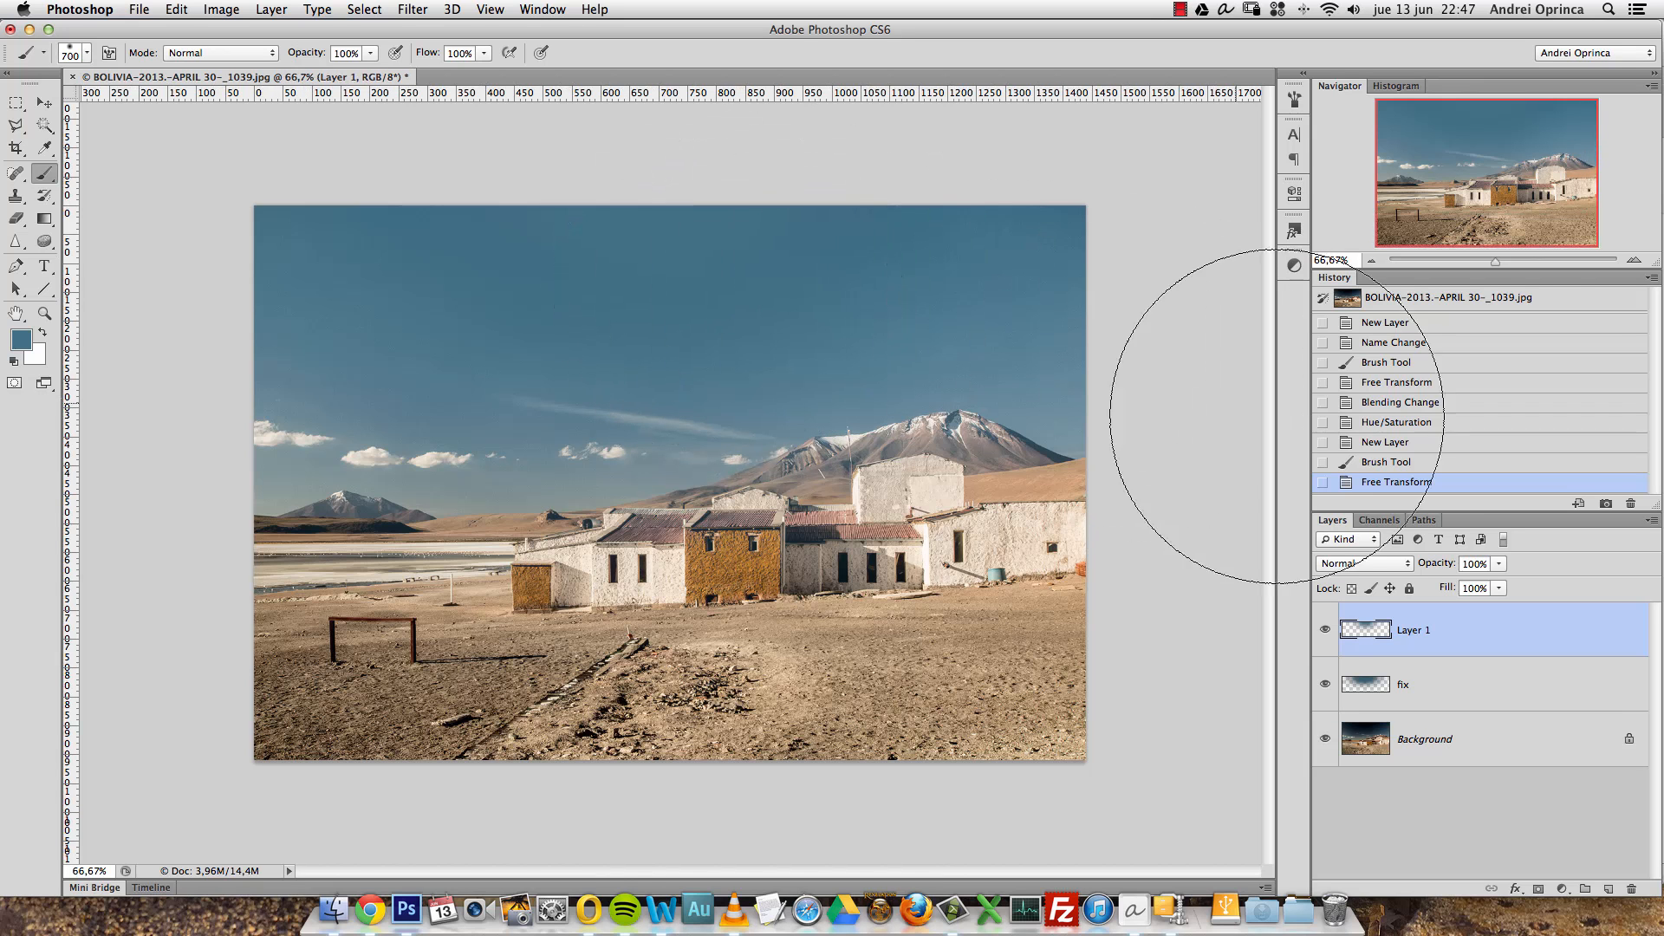
{"action": "left_click", "coordinate": [1500, 565]}
{"action": "left_click_drag", "start_coordinate": [1504, 584], "coordinate": [1350, 593]}
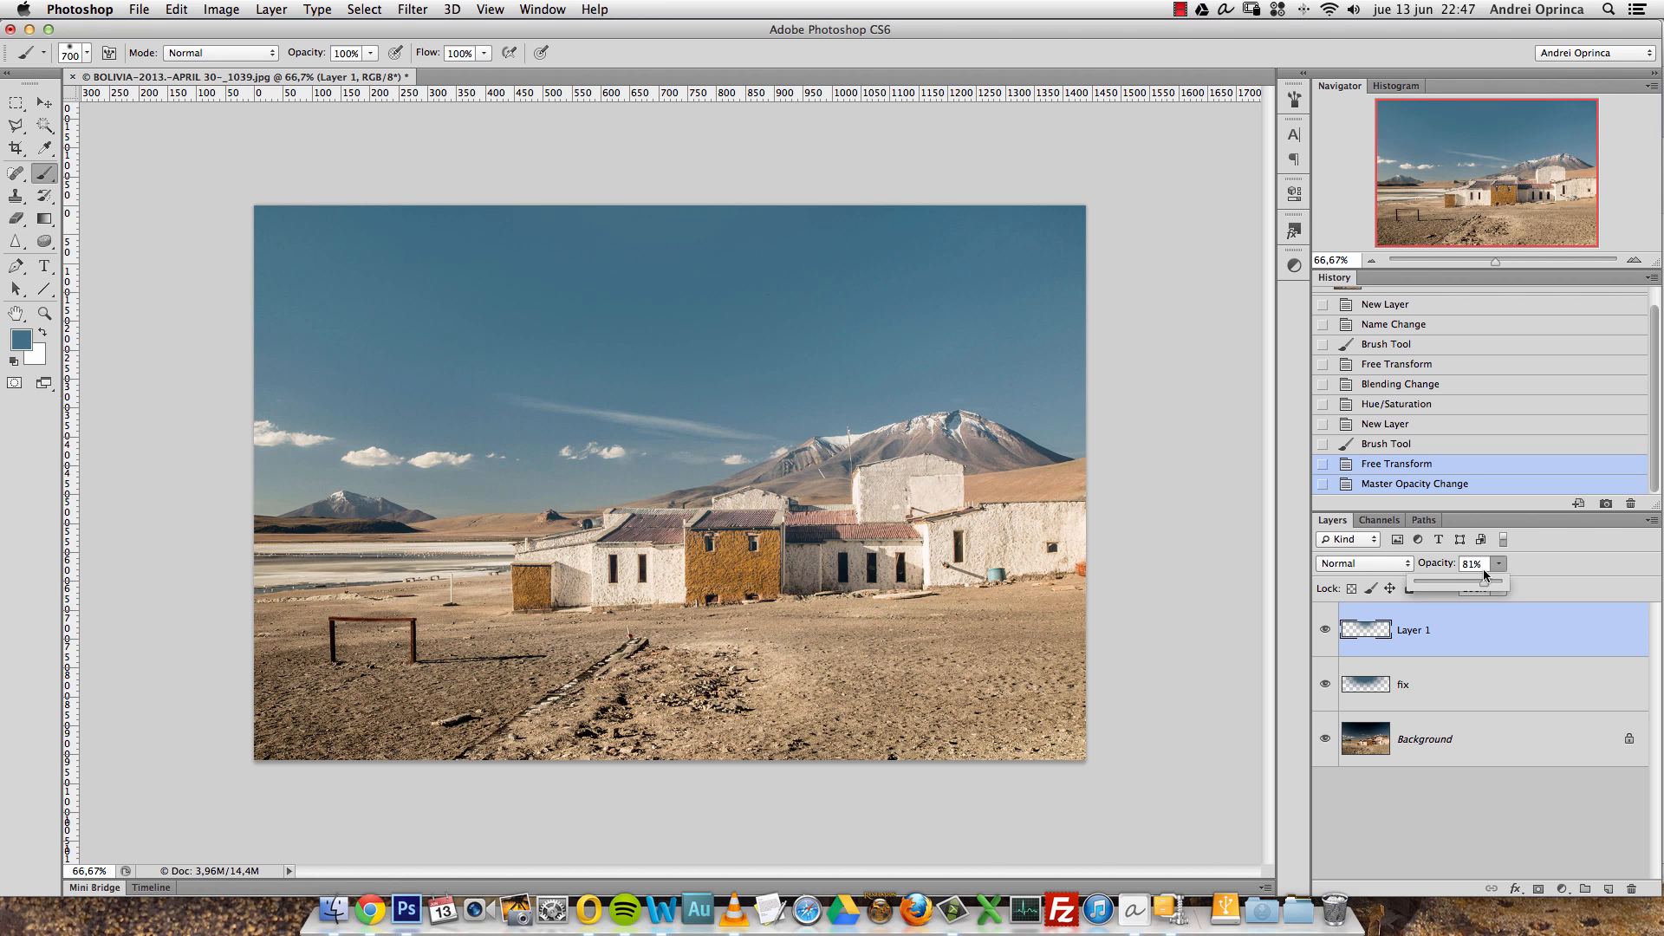
{"action": "left_click_drag", "start_coordinate": [1485, 572], "coordinate": [1487, 573]}
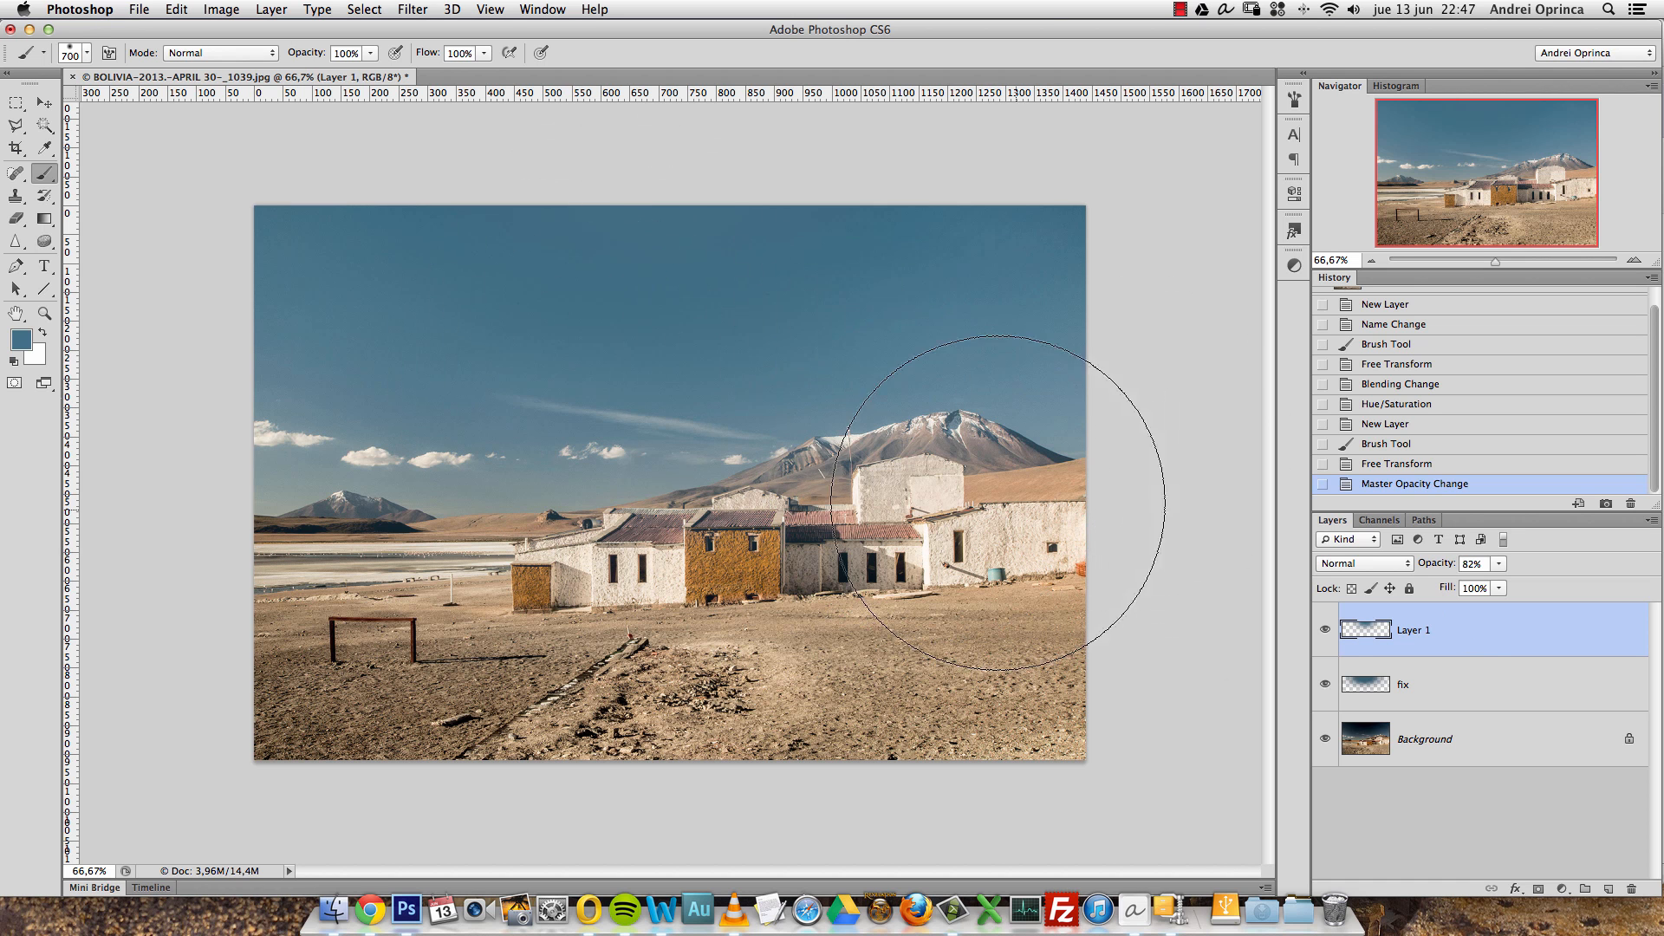
Step: Group Layer 1 with the fix layer and add a white layer mask to the group
{"action": "left_click", "coordinate": [1530, 675], "text": "shift"}
{"action": "key", "text": "super+g"}
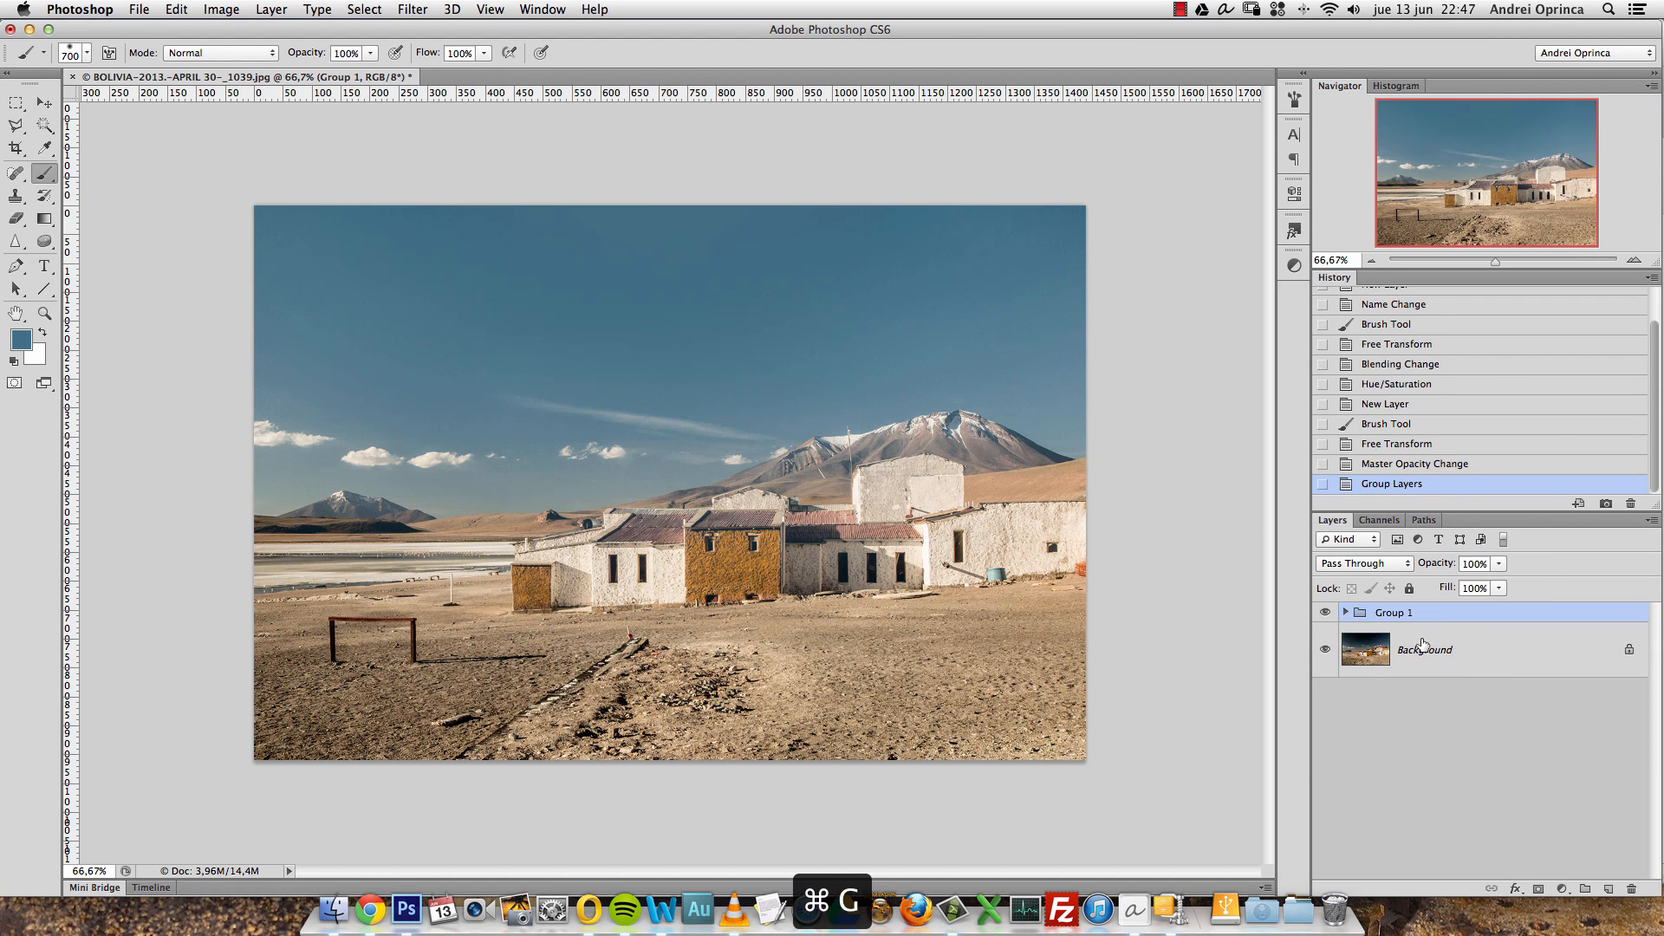
{"action": "left_click", "coordinate": [1537, 891]}
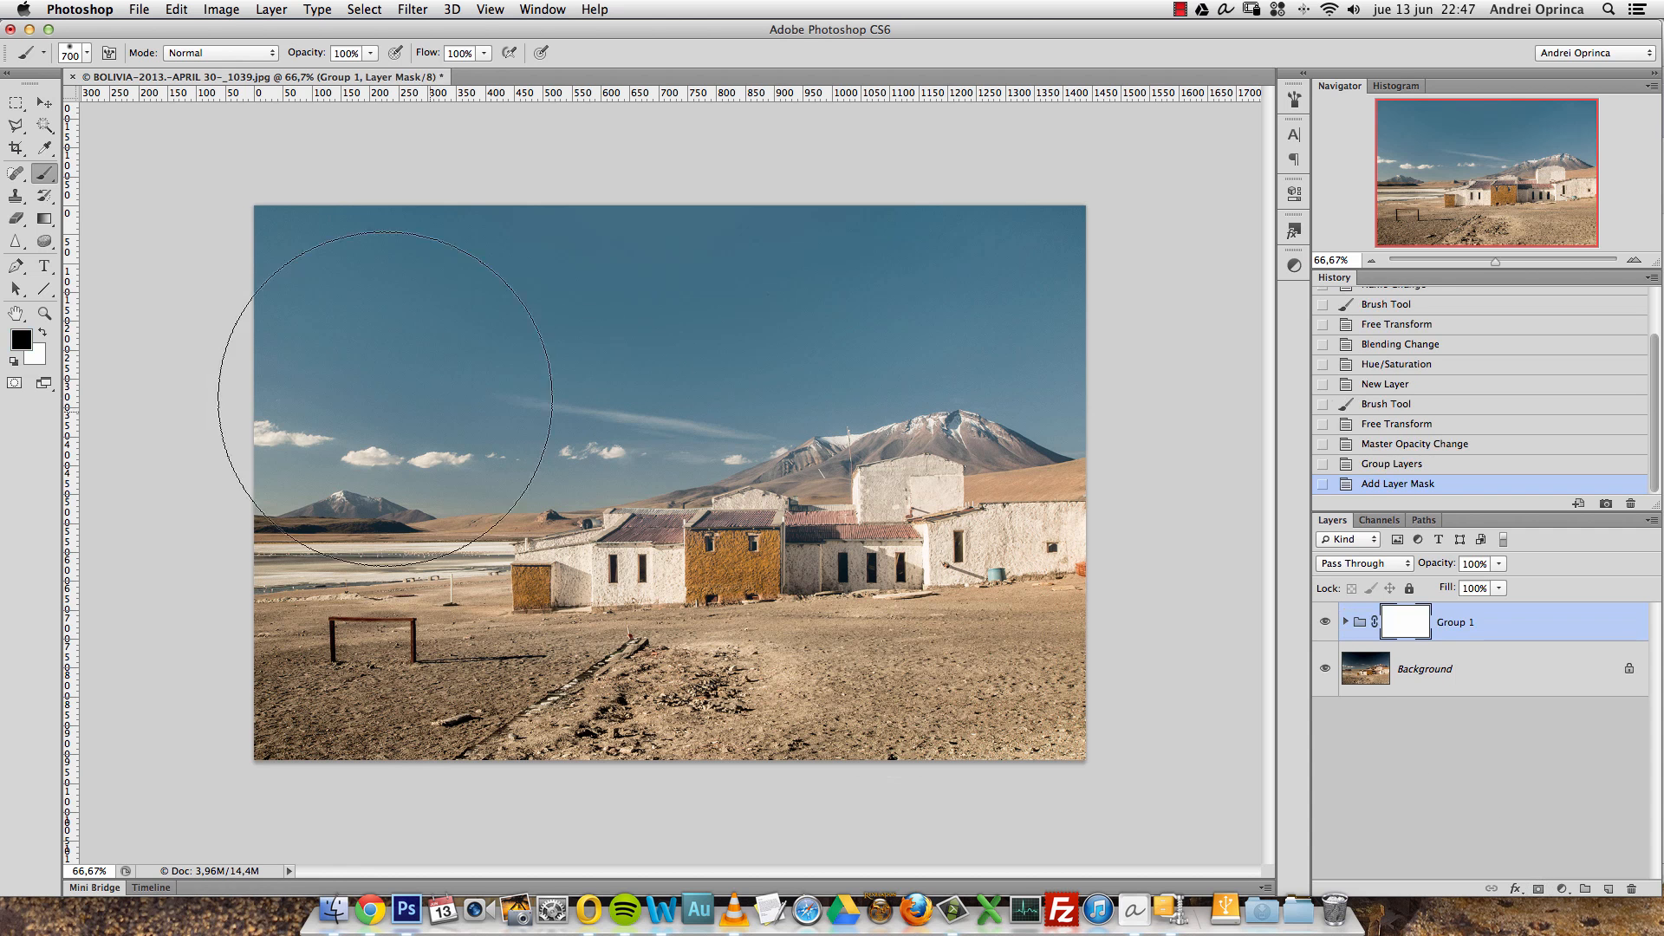
Step: Set up a black 136 px brush with 0% hardness, 28% opacity and 38% flow for painting on the group mask
{"action": "right_click", "coordinate": [981, 422]}
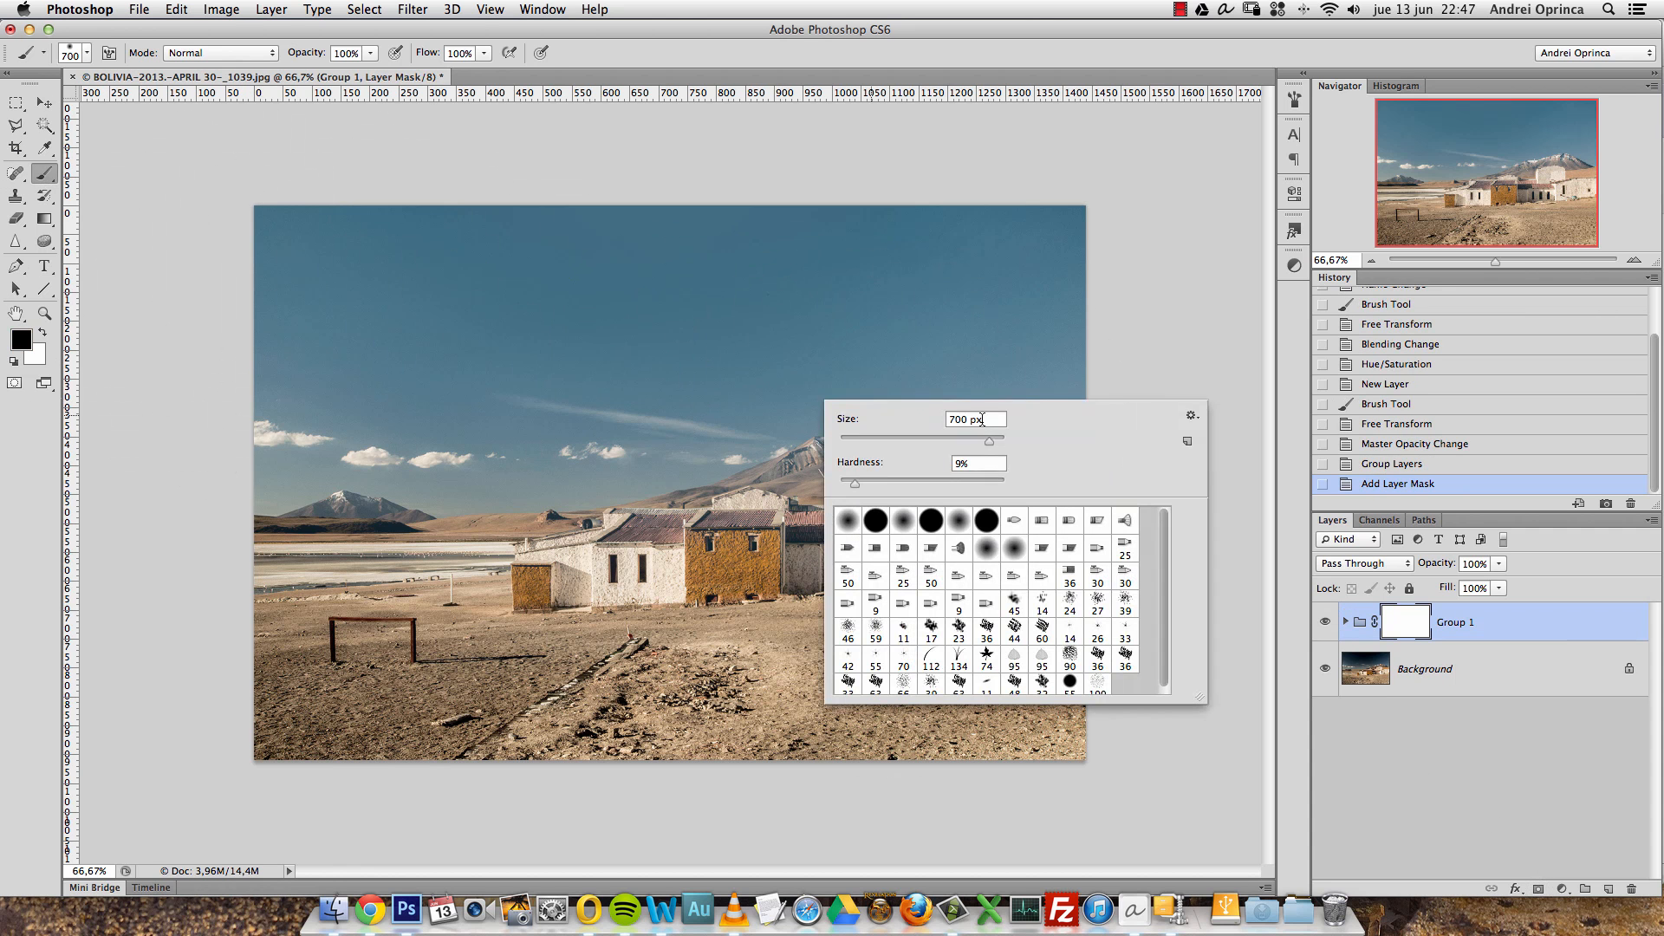
{"action": "left_click", "coordinate": [1392, 618]}
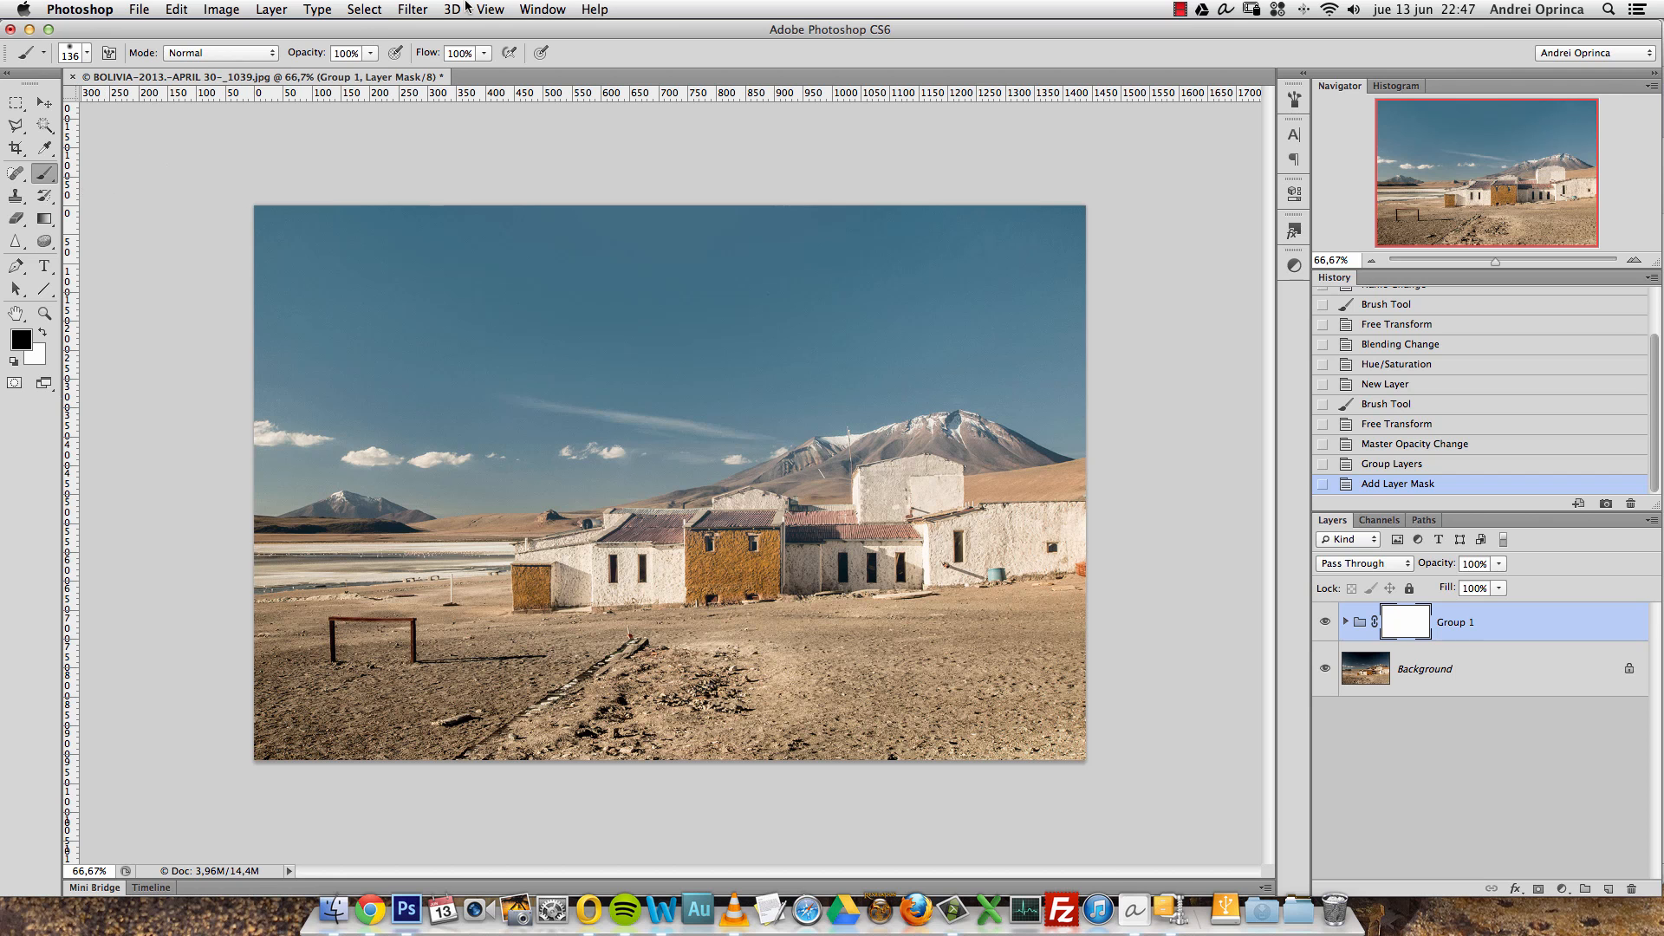
{"action": "left_click", "coordinate": [370, 53]}
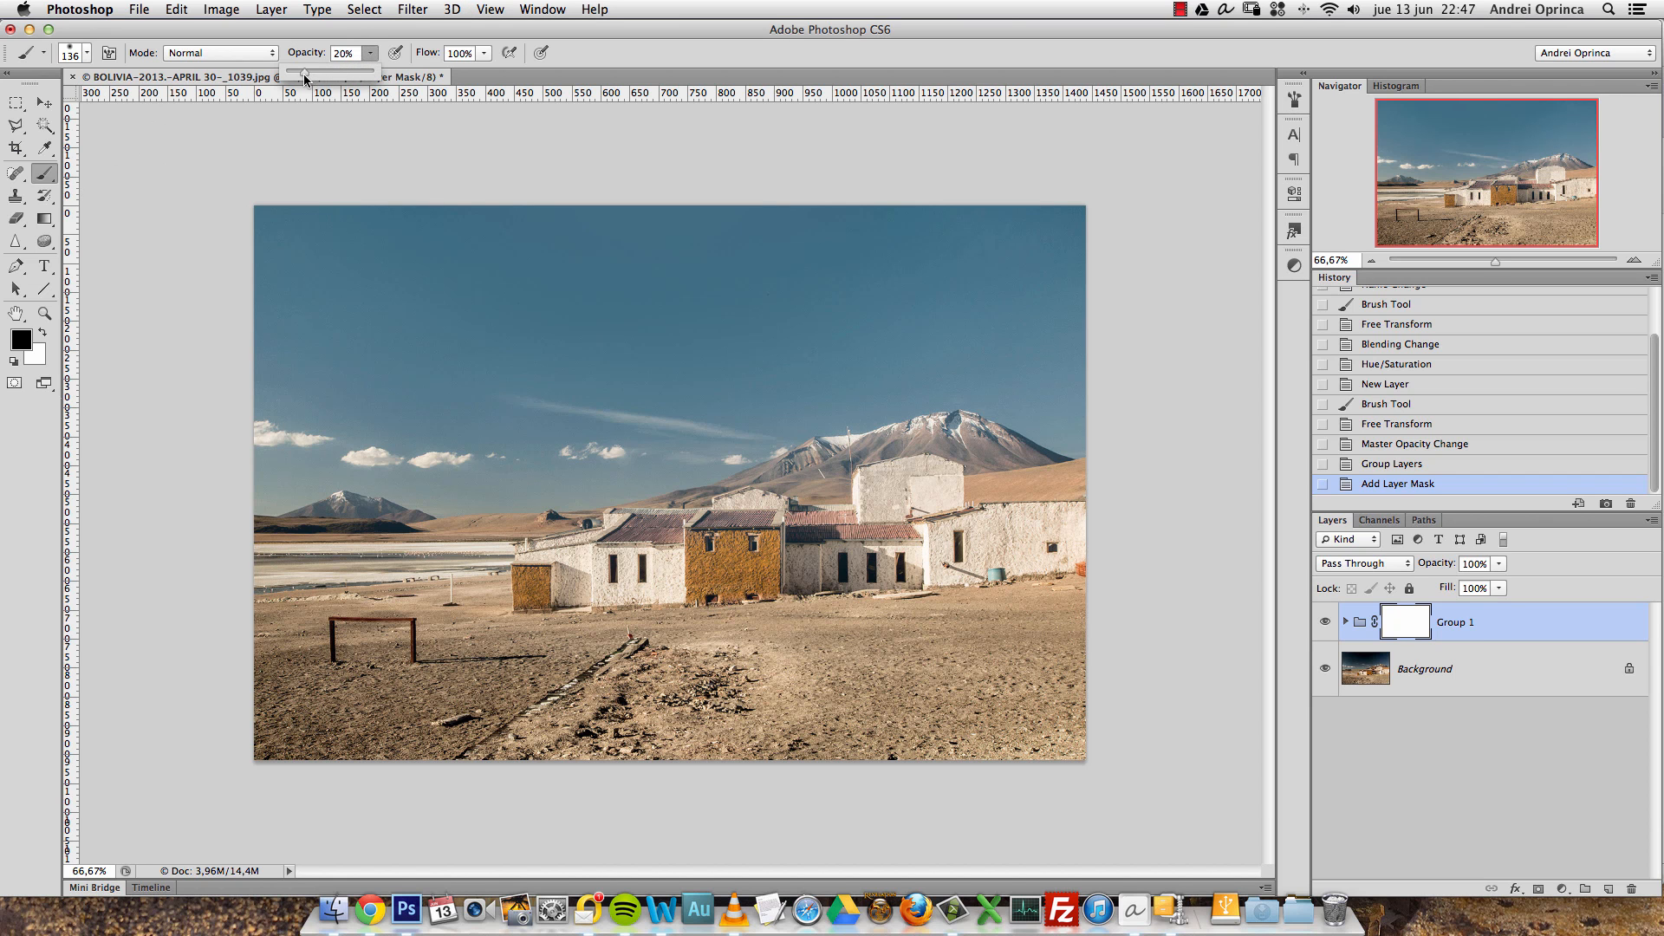
{"action": "left_click_drag", "start_coordinate": [483, 55], "coordinate": [482, 76]}
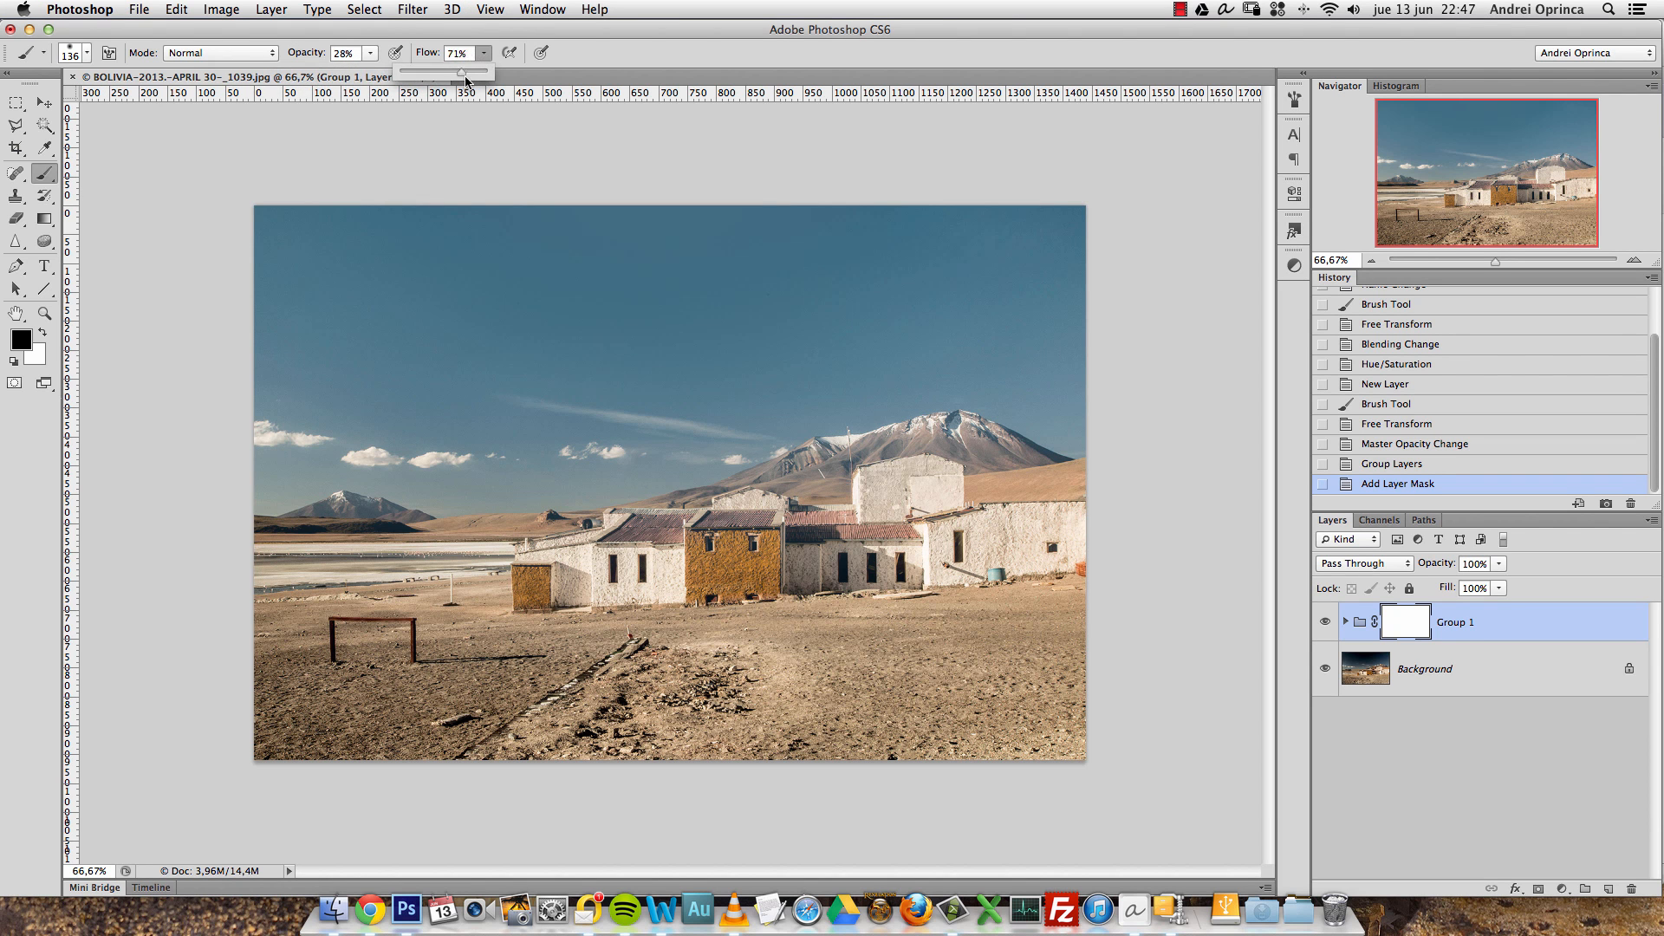
{"action": "right_click", "coordinate": [814, 409]}
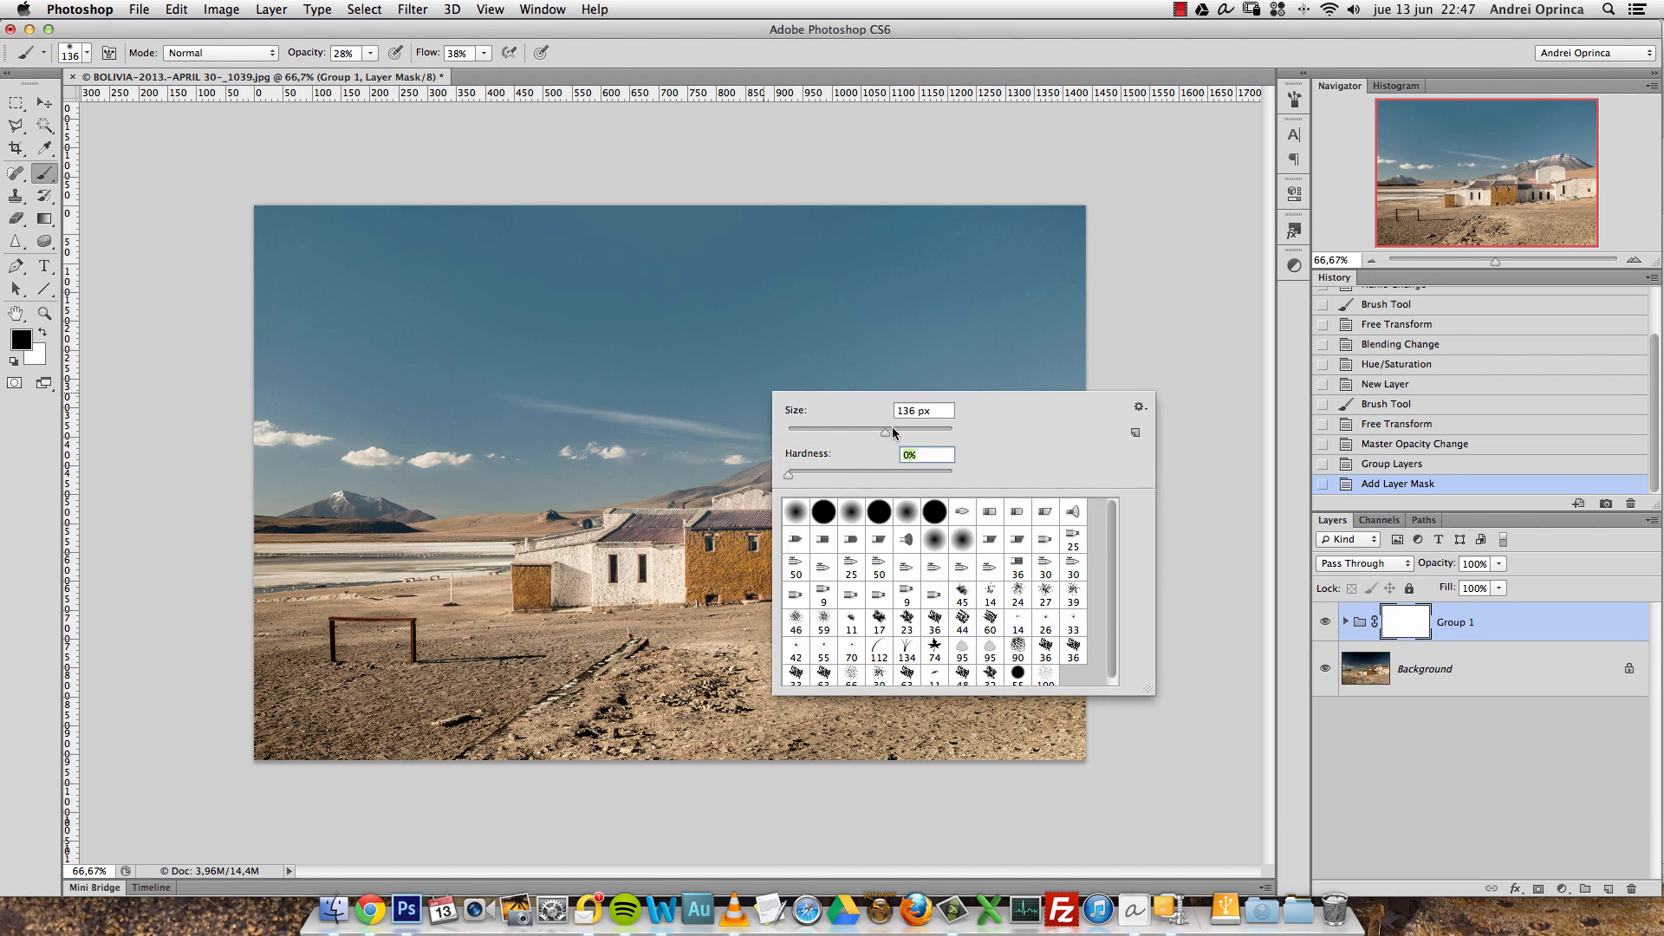
{"action": "left_click", "coordinate": [1392, 621]}
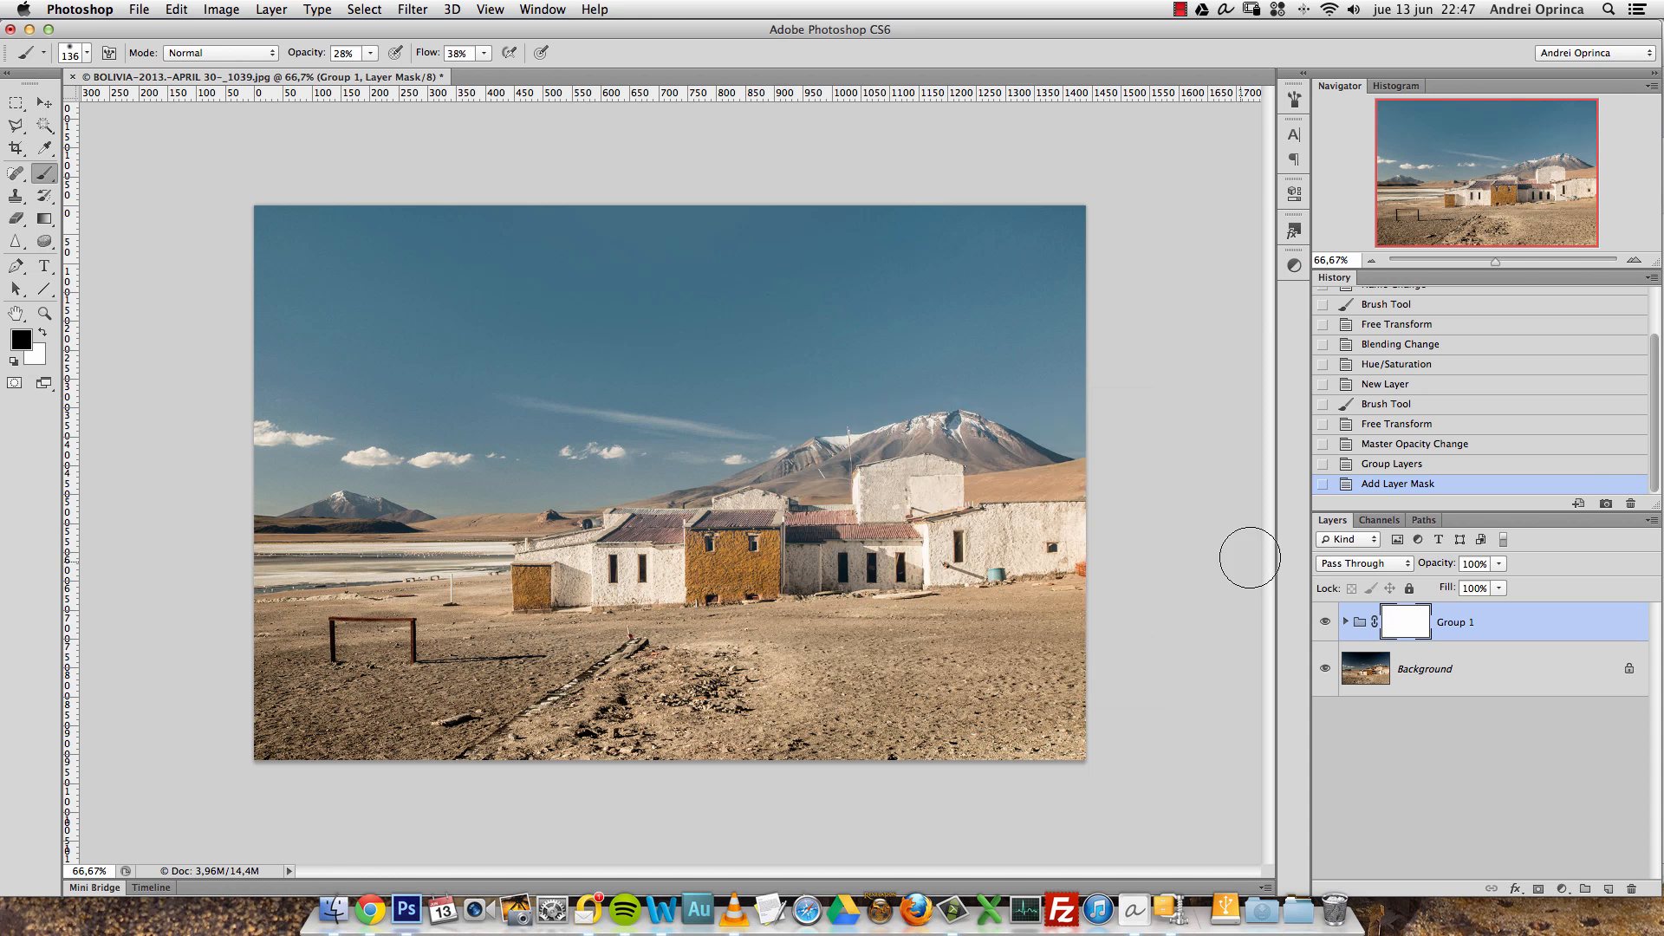
Step: Paint black on the group mask over the houses, the mountain and the horizon to hide the blue spill there
{"action": "left_click_drag", "start_coordinate": [866, 499], "coordinate": [897, 484]}
{"action": "left_click_drag", "start_coordinate": [897, 484], "coordinate": [837, 502]}
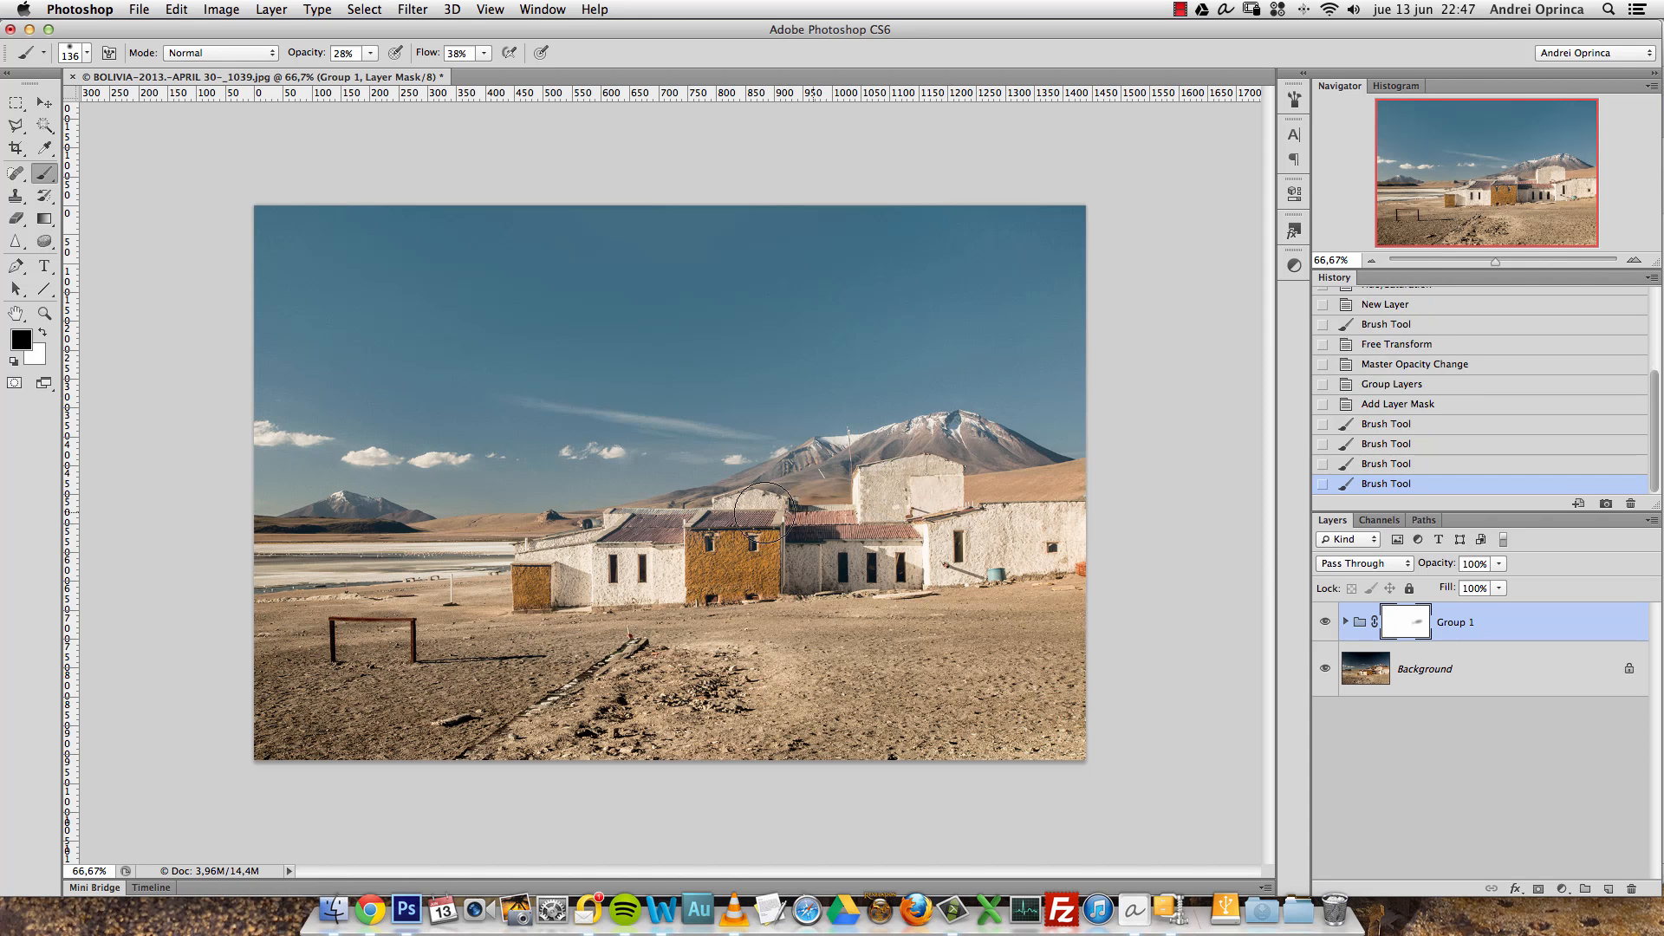
{"action": "left_click_drag", "start_coordinate": [617, 549], "coordinate": [668, 528]}
{"action": "left_click_drag", "start_coordinate": [555, 567], "coordinate": [664, 572]}
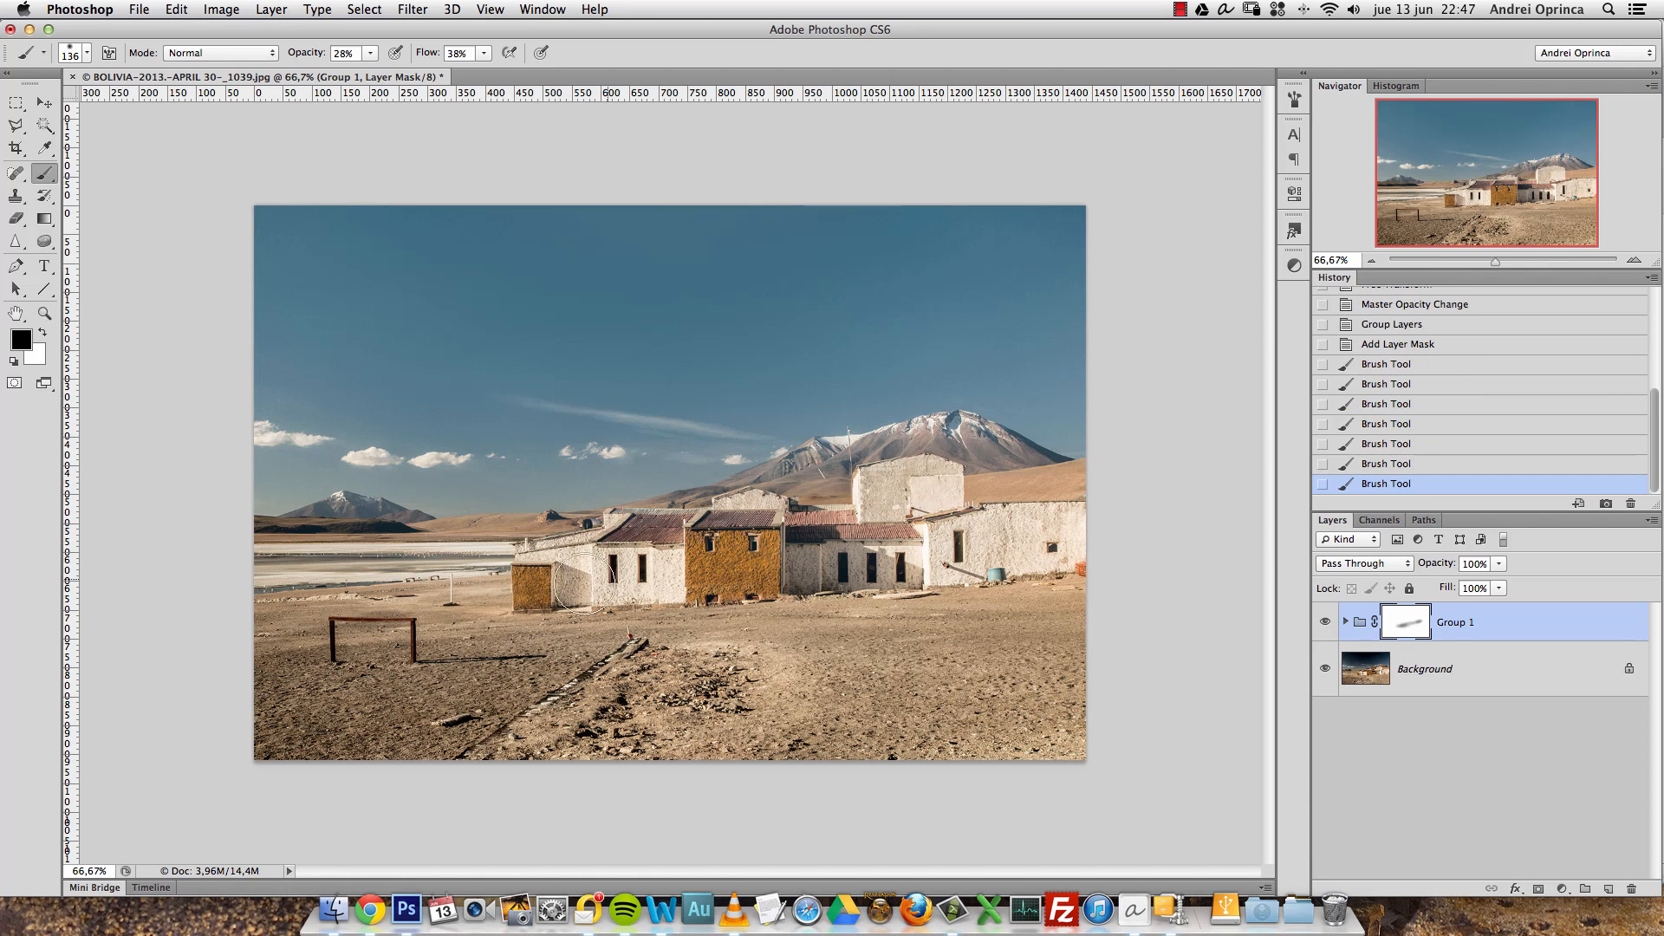
{"action": "mouse_move", "coordinate": [846, 523]}
{"action": "left_mouse_down"}
{"action": "mouse_move", "coordinate": [988, 507]}
{"action": "mouse_move", "coordinate": [868, 501]}
{"action": "left_mouse_up"}
{"action": "mouse_move", "coordinate": [645, 555]}
{"action": "left_mouse_down"}
{"action": "mouse_move", "coordinate": [969, 455]}
{"action": "mouse_move", "coordinate": [954, 449]}
{"action": "left_mouse_up"}
{"action": "left_click_drag", "start_coordinate": [841, 460], "coordinate": [897, 452]}
{"action": "left_click_drag", "start_coordinate": [892, 453], "coordinate": [752, 500]}
{"action": "mouse_move", "coordinate": [654, 532]}
{"action": "left_mouse_down"}
{"action": "mouse_move", "coordinate": [441, 562]}
{"action": "mouse_move", "coordinate": [318, 515]}
{"action": "left_mouse_up"}
{"action": "left_click_drag", "start_coordinate": [460, 540], "coordinate": [349, 508]}
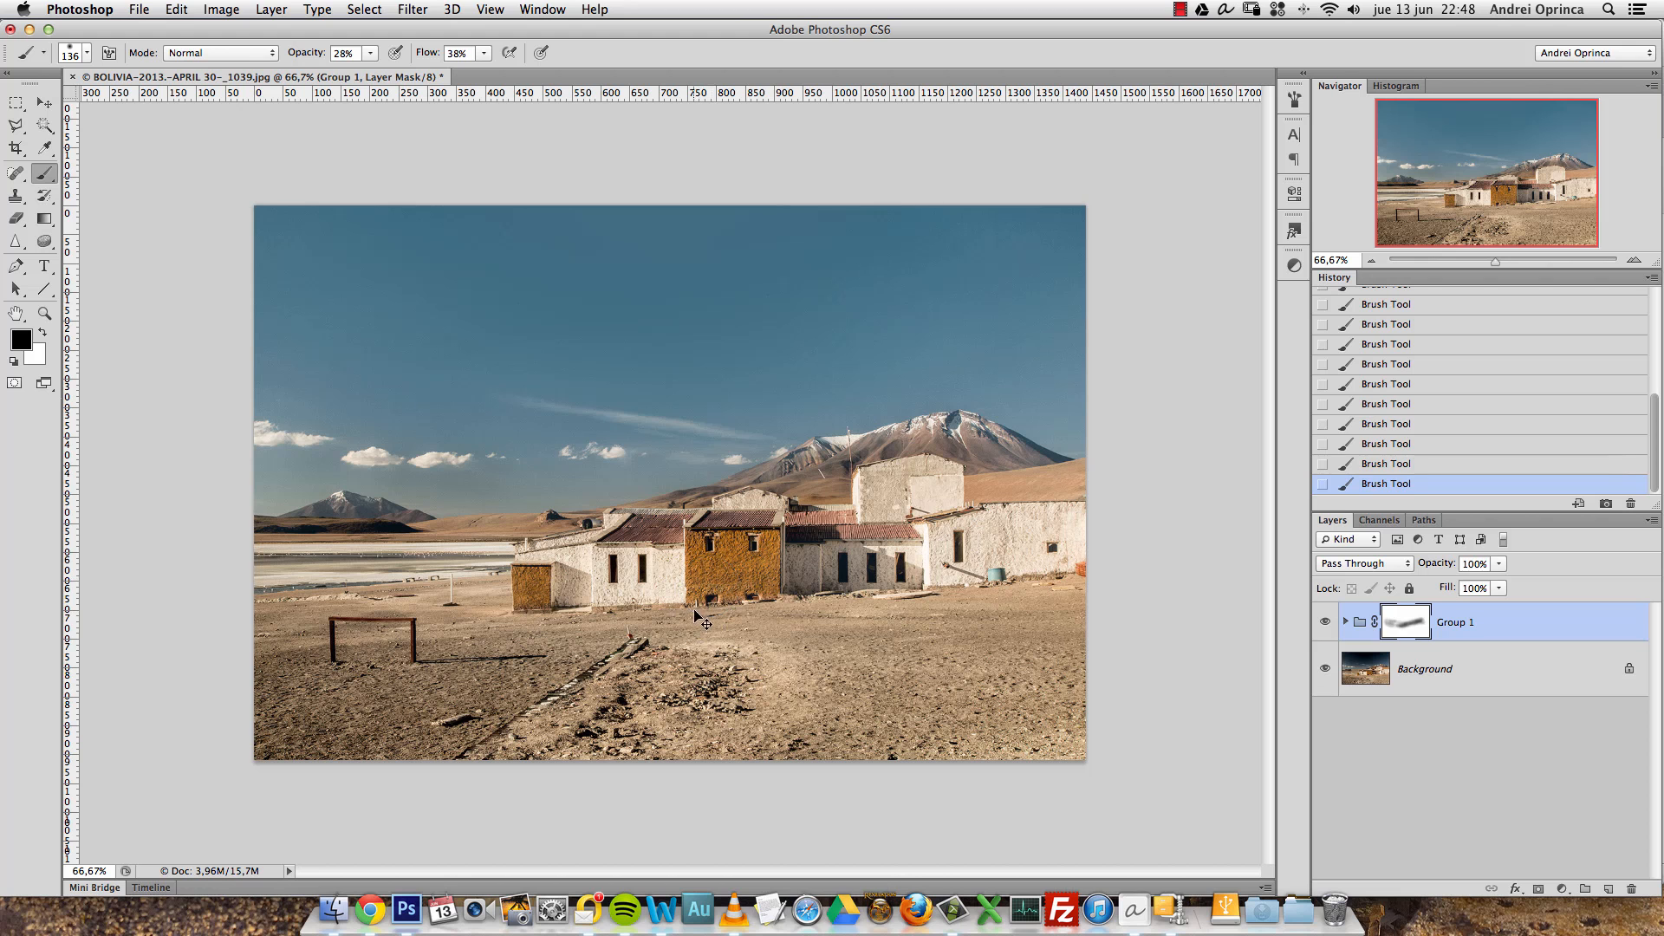
Step: Undo the last three mask strokes and mask the buildings and mountain base more strongly with a 200 px brush
{"action": "key", "text": "alt+super+z"}
{"action": "key", "text": "alt+super+z"}
{"action": "key", "text": "alt+super+z"}
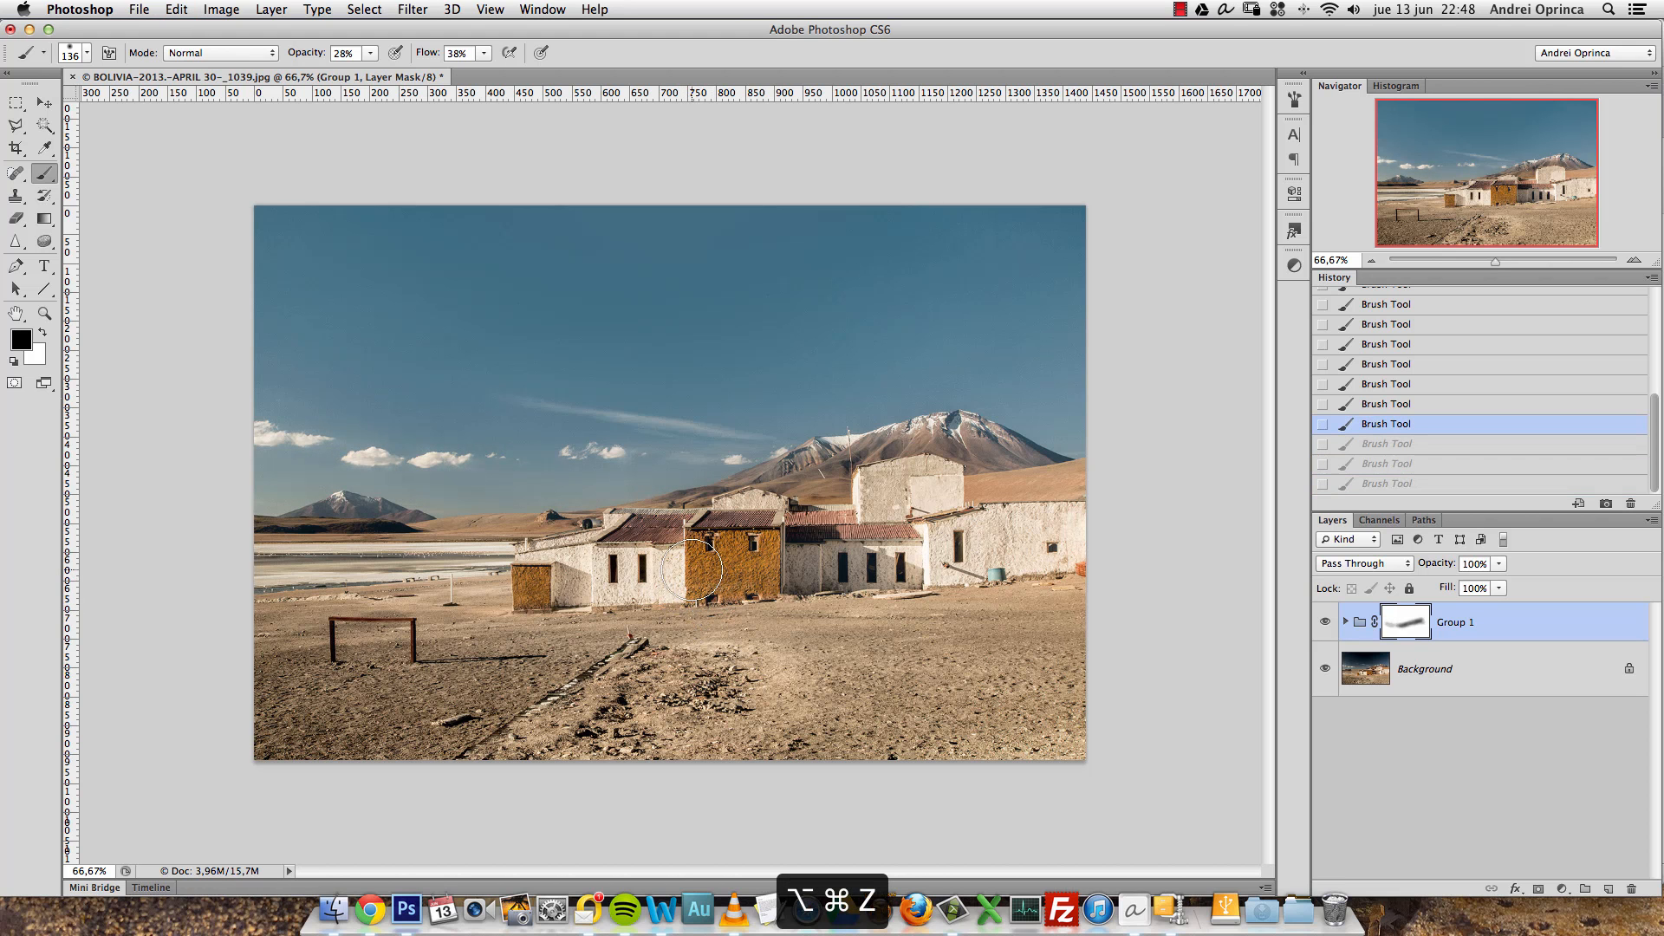
{"action": "key", "text": "bracketright"}
{"action": "key", "text": "bracketright"}
{"action": "key", "text": "bracketright"}
{"action": "key", "text": "shift+super+z"}
{"action": "key", "text": "shift+super+z"}
{"action": "key", "text": "shift+super+z"}
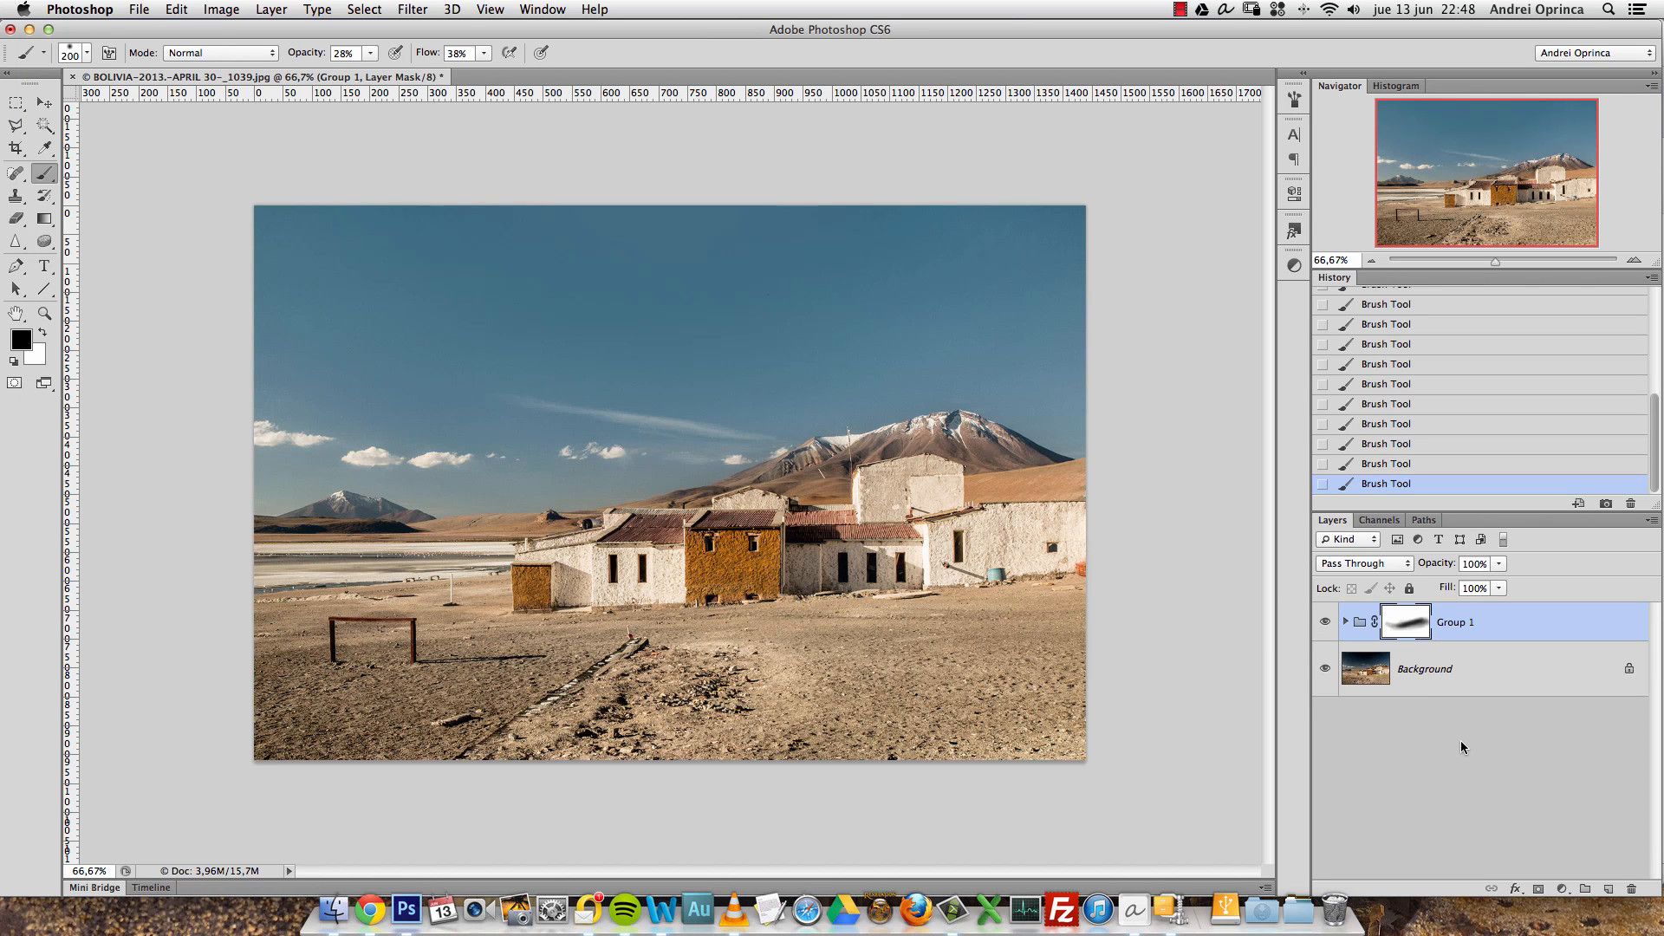
Step: Toggle the visibility of Group 1 to compare the sky before and after, then select the group itself instead of its mask
{"action": "left_click", "coordinate": [1325, 623]}
{"action": "left_click", "coordinate": [1325, 623]}
{"action": "left_click", "coordinate": [1325, 623]}
{"action": "left_click", "coordinate": [1327, 621]}
{"action": "left_click", "coordinate": [1328, 619]}
{"action": "left_click", "coordinate": [1327, 620]}
{"action": "left_click", "coordinate": [44, 103]}
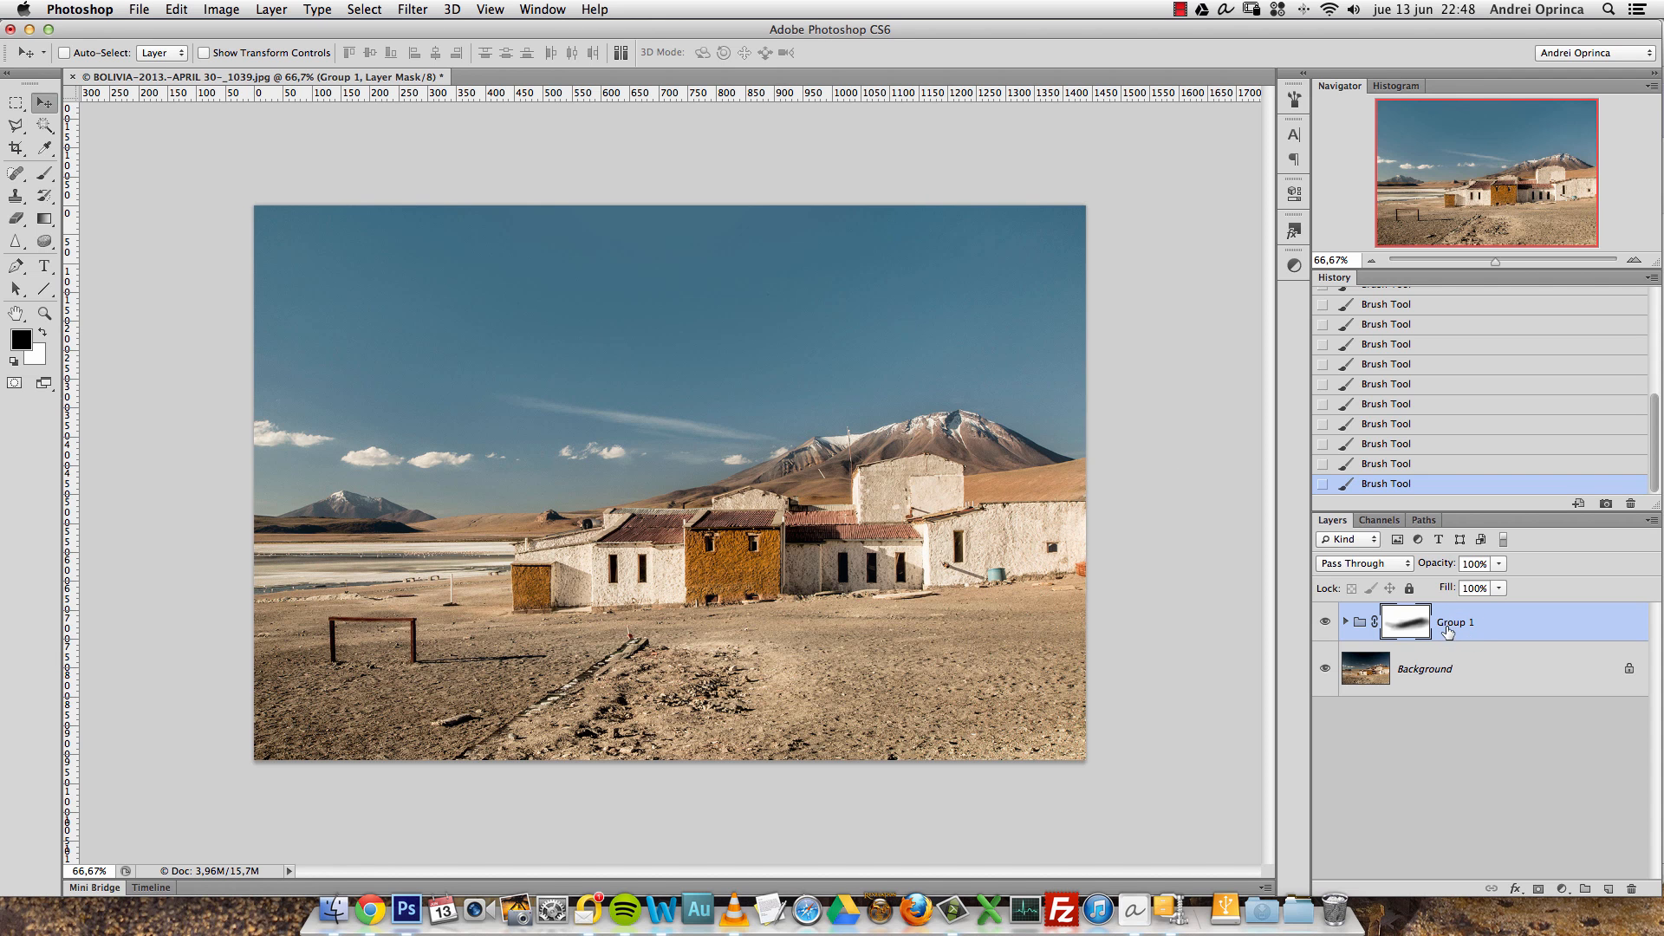
{"action": "left_click", "coordinate": [1507, 628]}
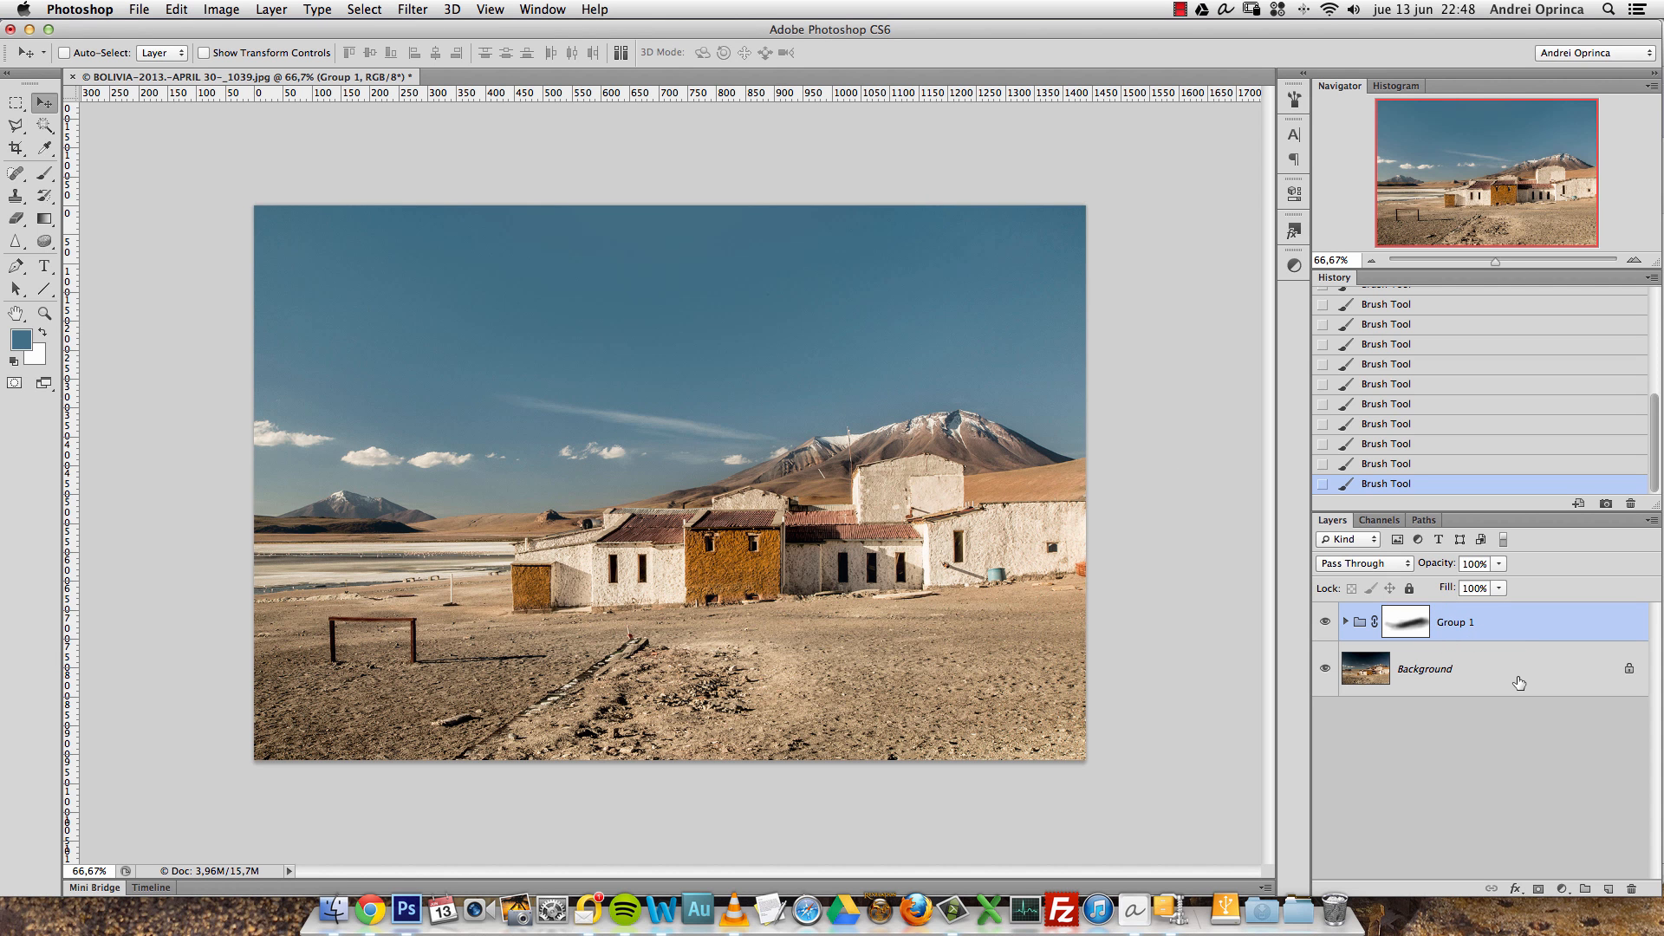